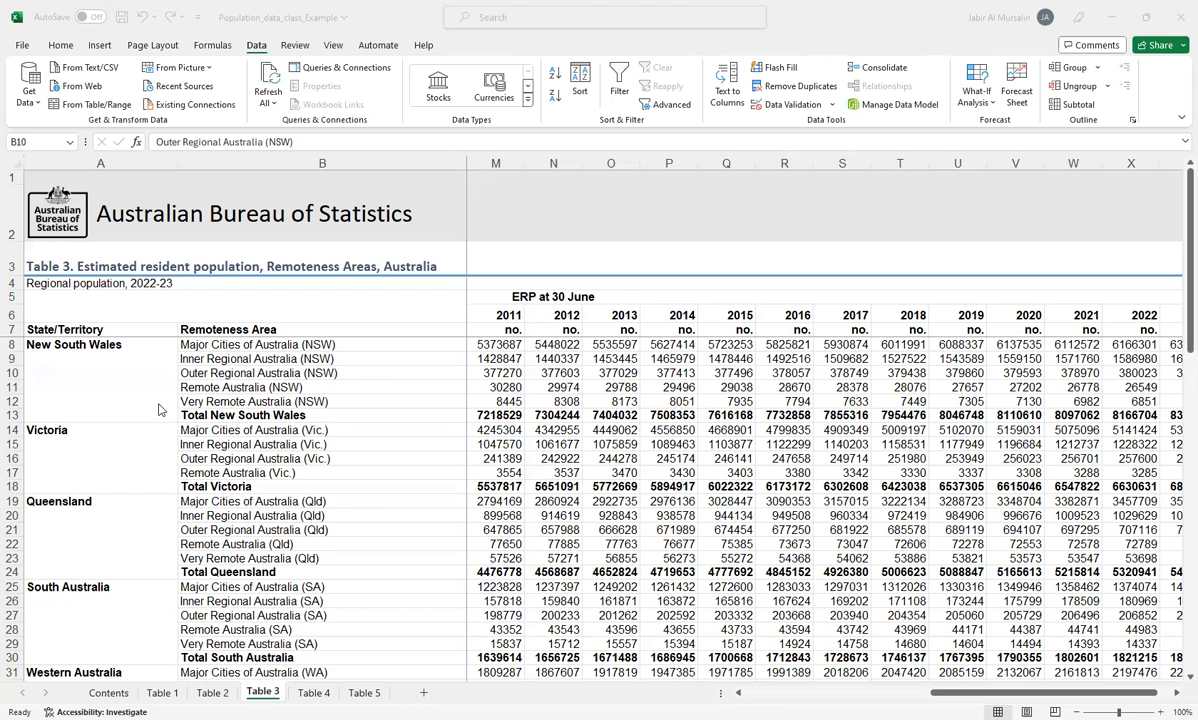
Step: Examine the New South Wales remoteness areas and the Total New South Wales row in Table 3
left_click(160, 407)
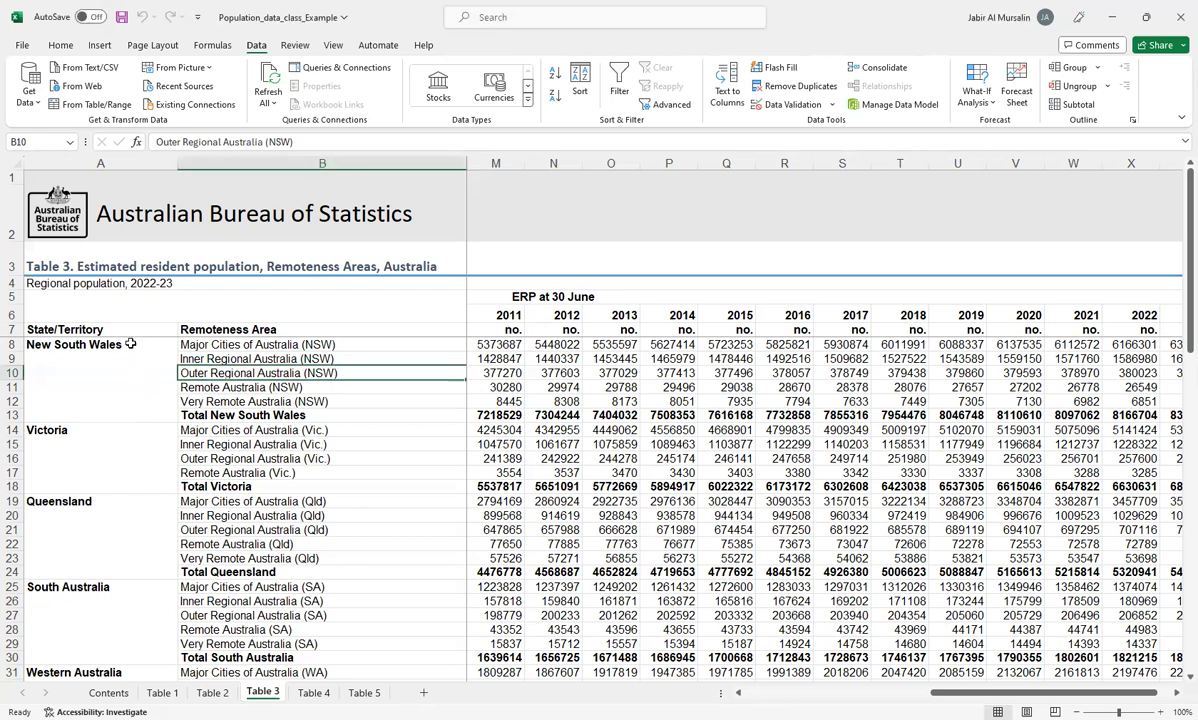
left_click(214, 347)
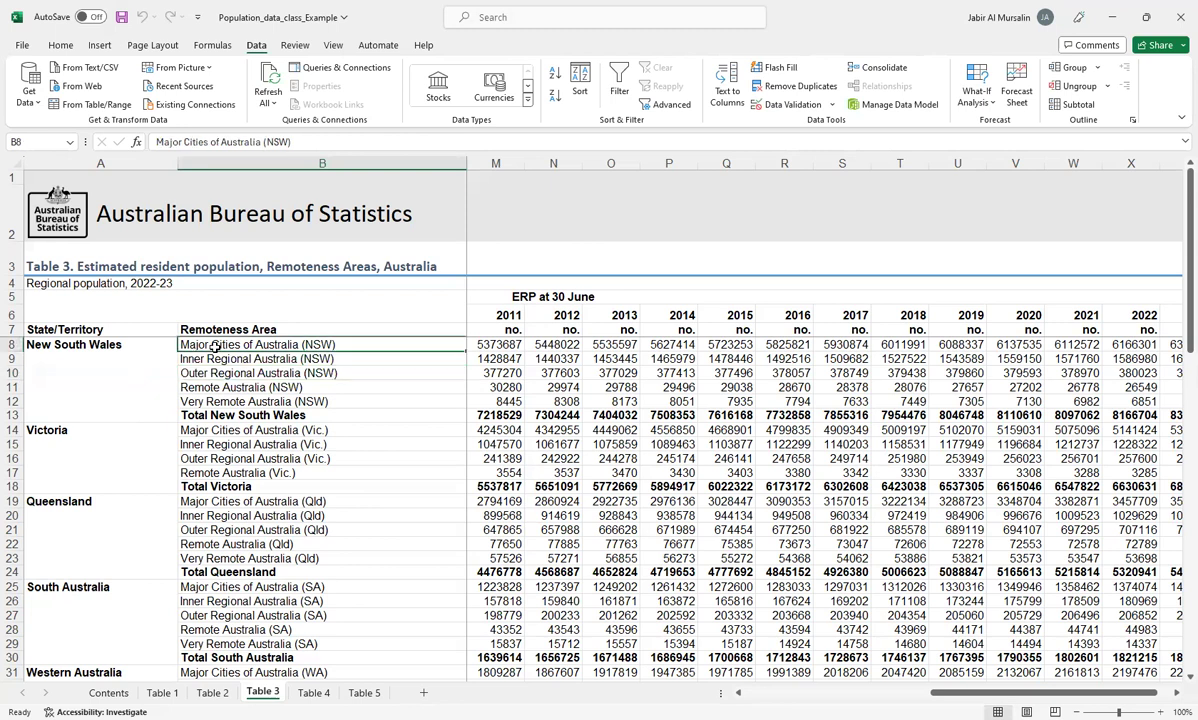
left_click_drag(214, 347, 225, 402)
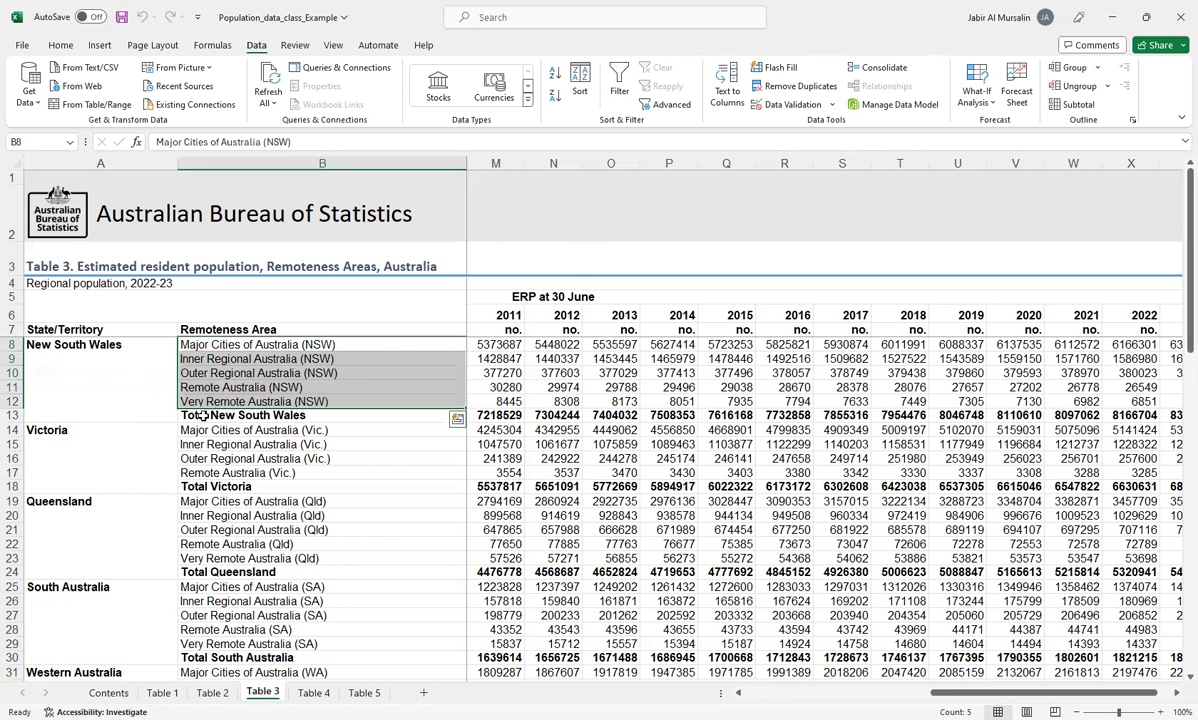
left_click(203, 416)
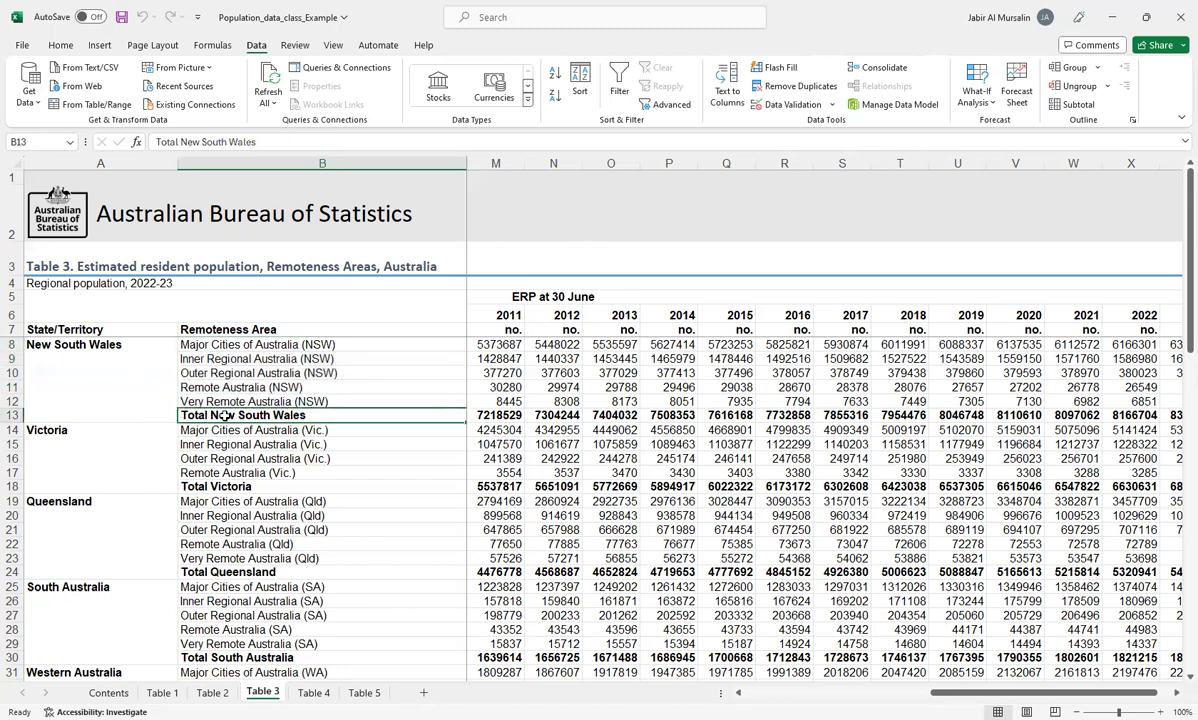
left_click(490, 416)
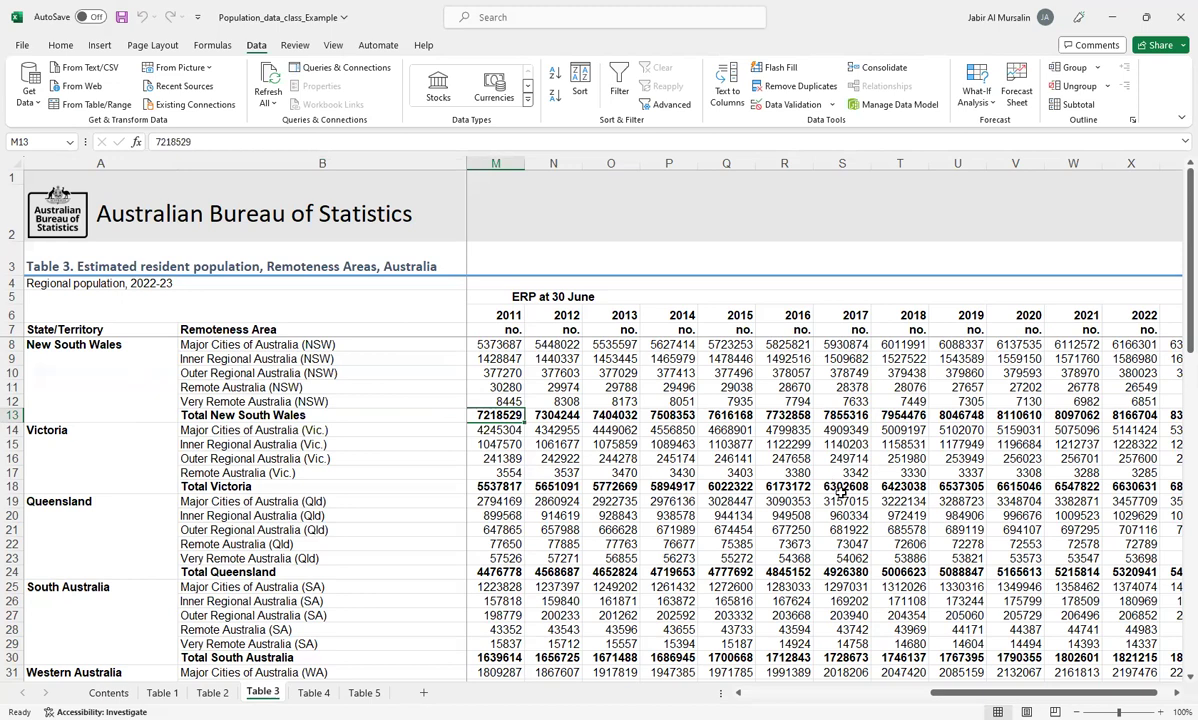
Step: Review the Total New South Wales population figures across all the years in row 13, ending on the row's label
key("Left")
key("Left")
key("Left")
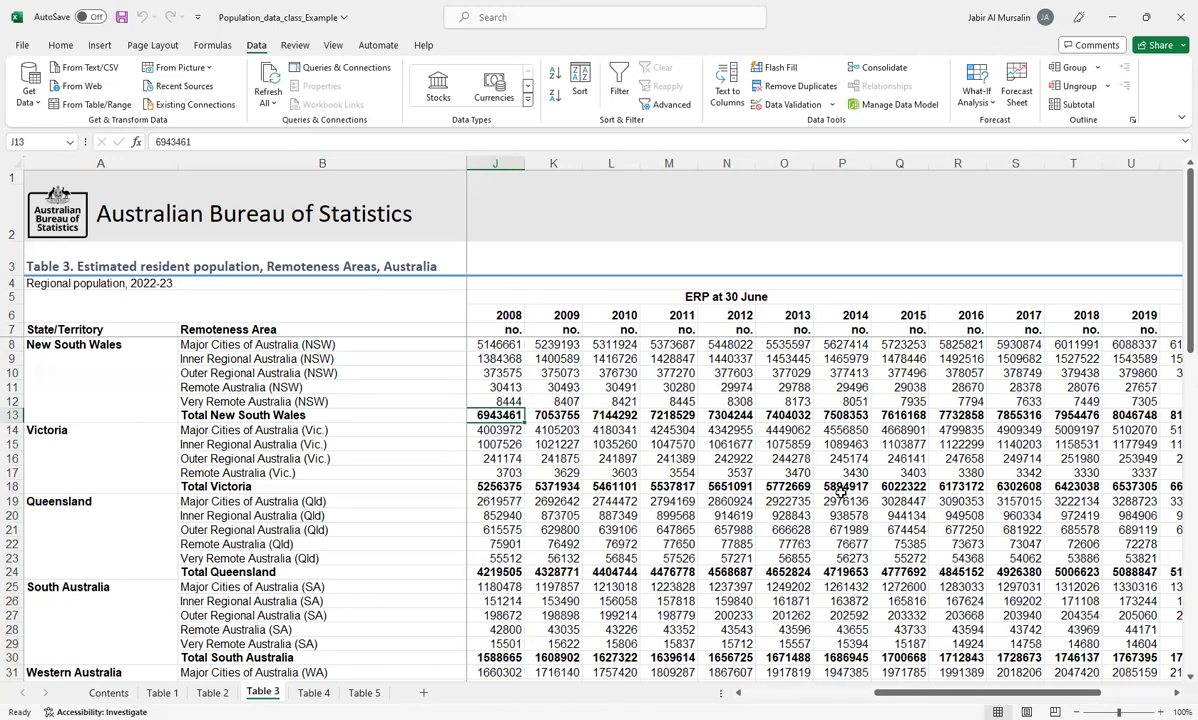
key("Left")
key("Left")
key("Left")
key("Left")
key("Left")
key("Left")
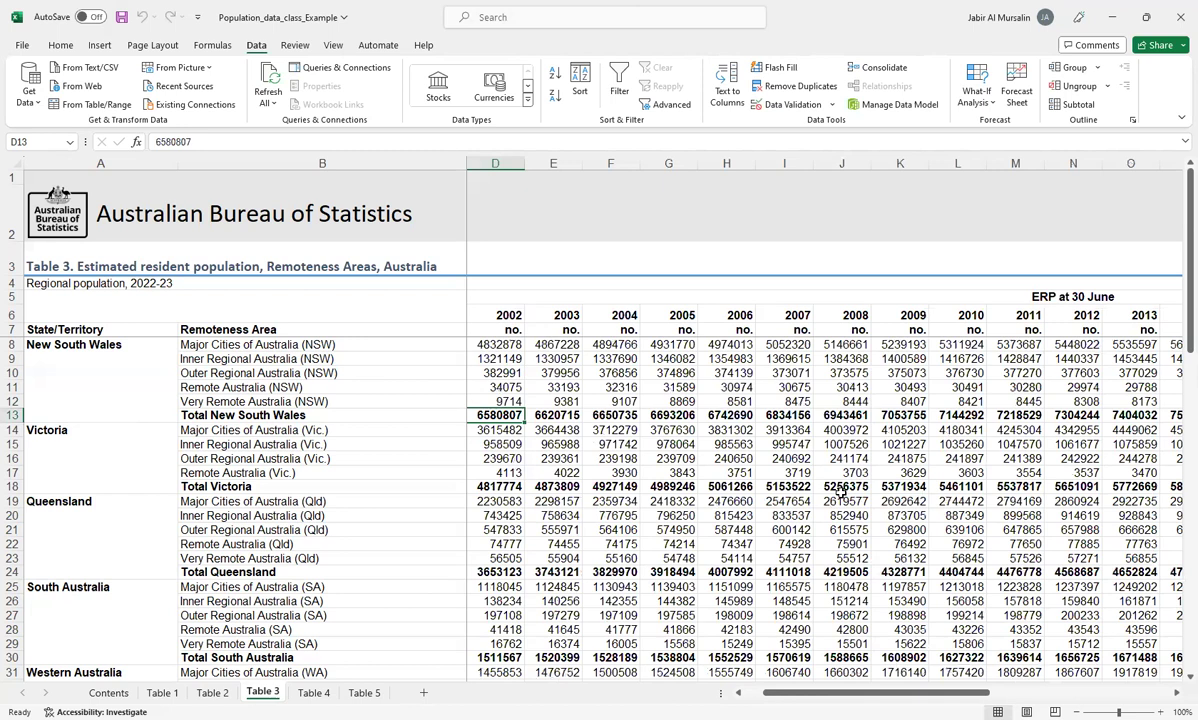
key("Left")
key("Left")
key("Left")
key("Right")
key("Right")
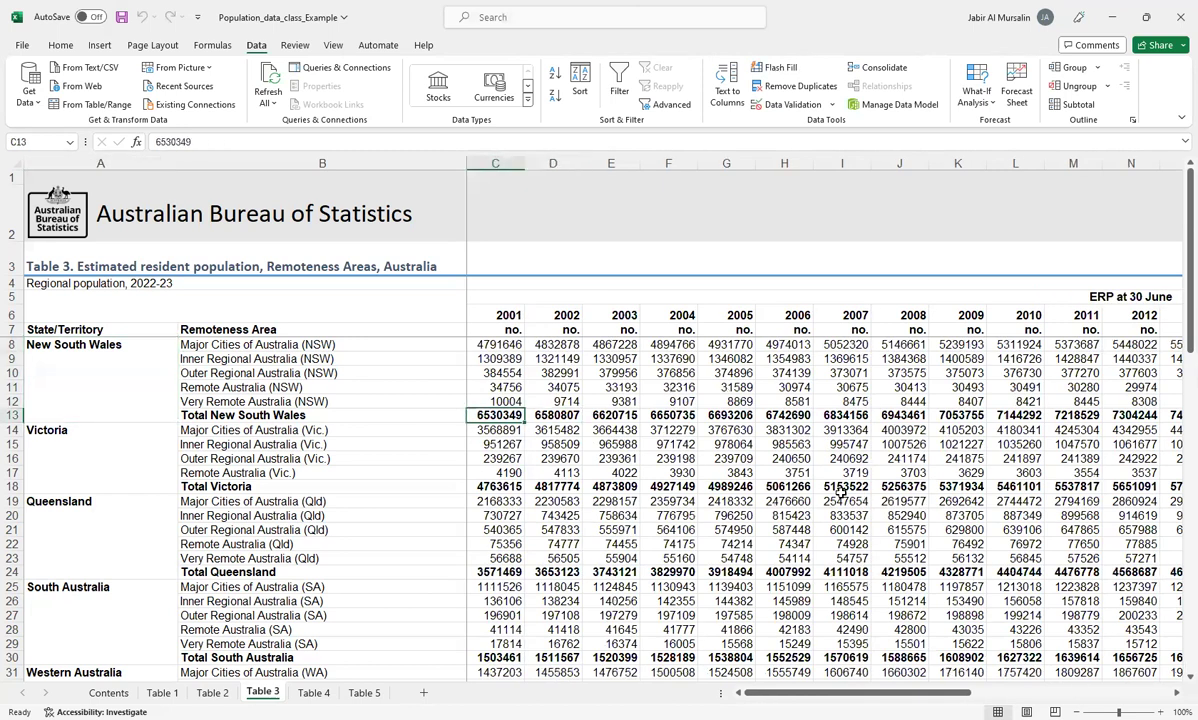
key("Right")
key("Right")
key("Right")
key("Right")
key("Right")
key("Right")
key("Right")
key("Right")
key("Right")
key("Right")
key("Right")
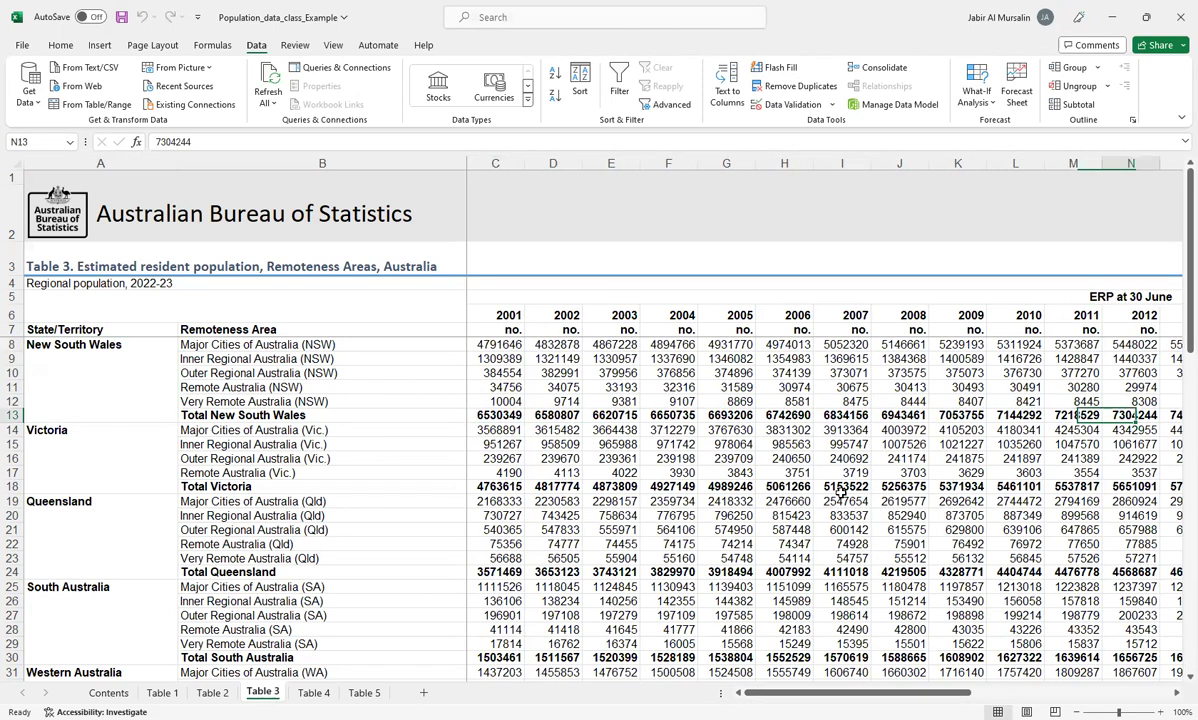
key("Right")
key("Right")
key("Right")
key("Right")
key("Right")
key("Right")
key("Right")
key("Right")
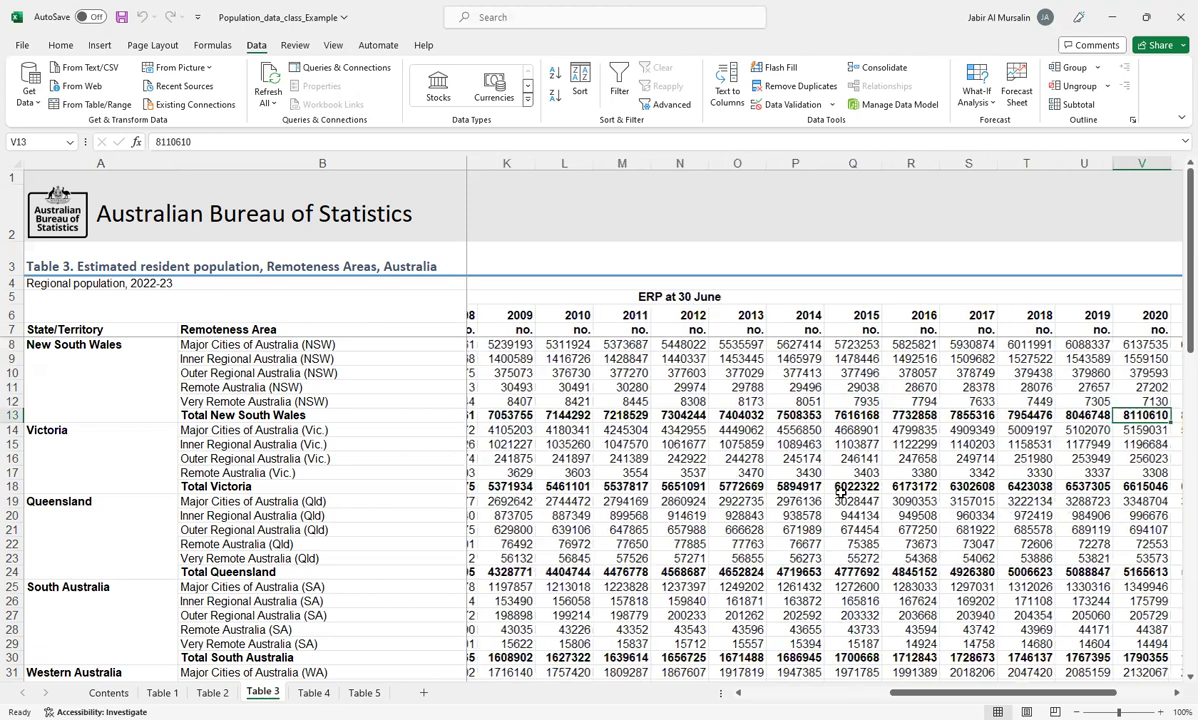
key("Right")
key("Right")
key("Right")
key("Left")
key("Left")
key("Left")
key("Left")
key("Left")
key("Left")
key("Left")
key("Left")
key("Left")
key("Left")
key("Left")
key("Left")
key("Left")
key("Left")
key("Left")
key("Left")
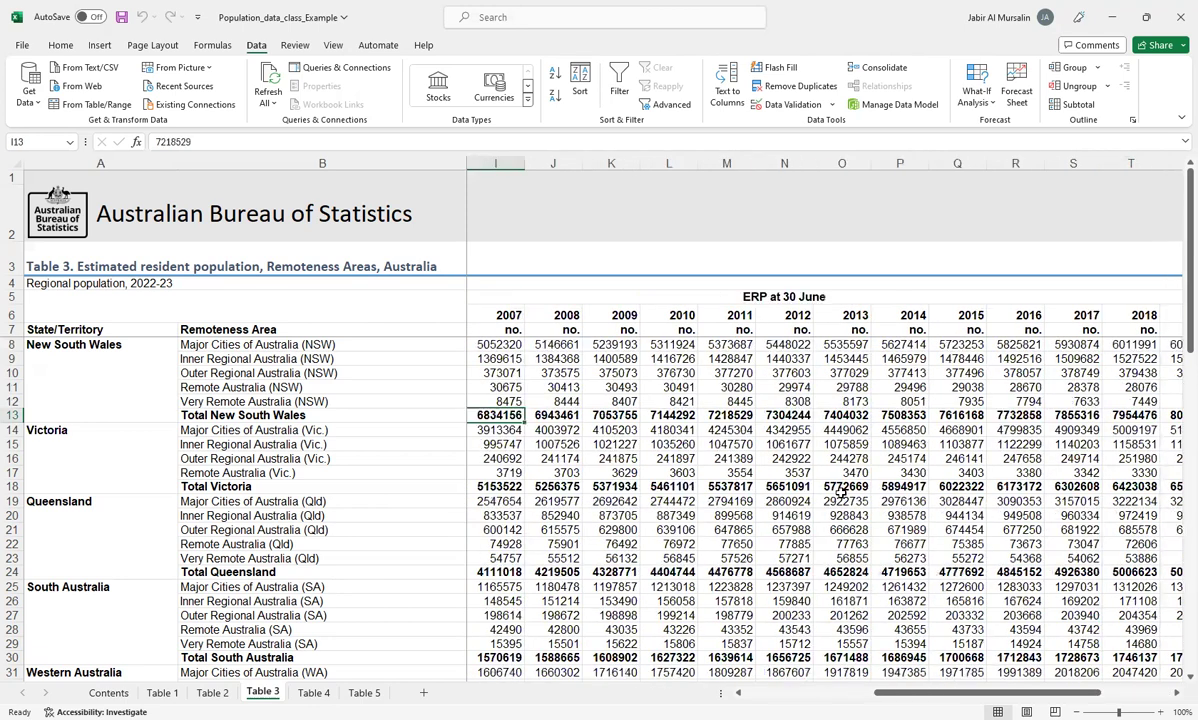
key("Left")
key("Left")
key("Left")
key("Left")
key("Left")
key("Left")
key("Left")
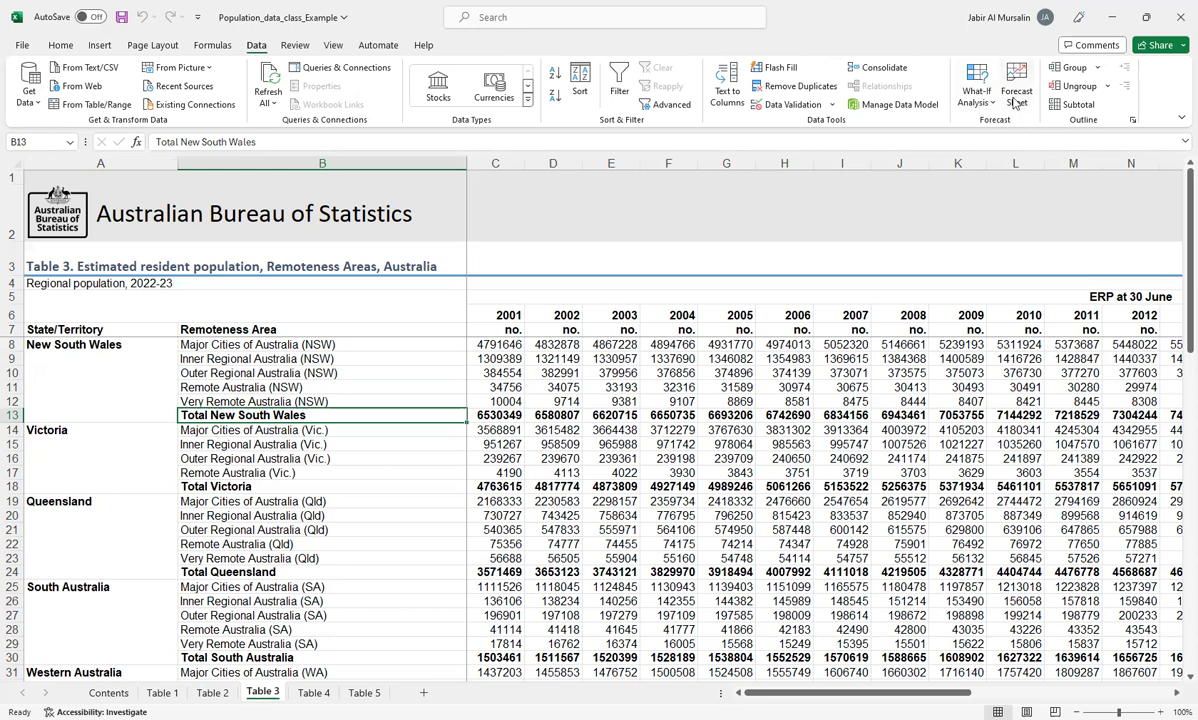
Step: Start a Forecast Sheet from the population table, move its dialog clear of the row labels and expand the forecast options
left_click(1015, 100)
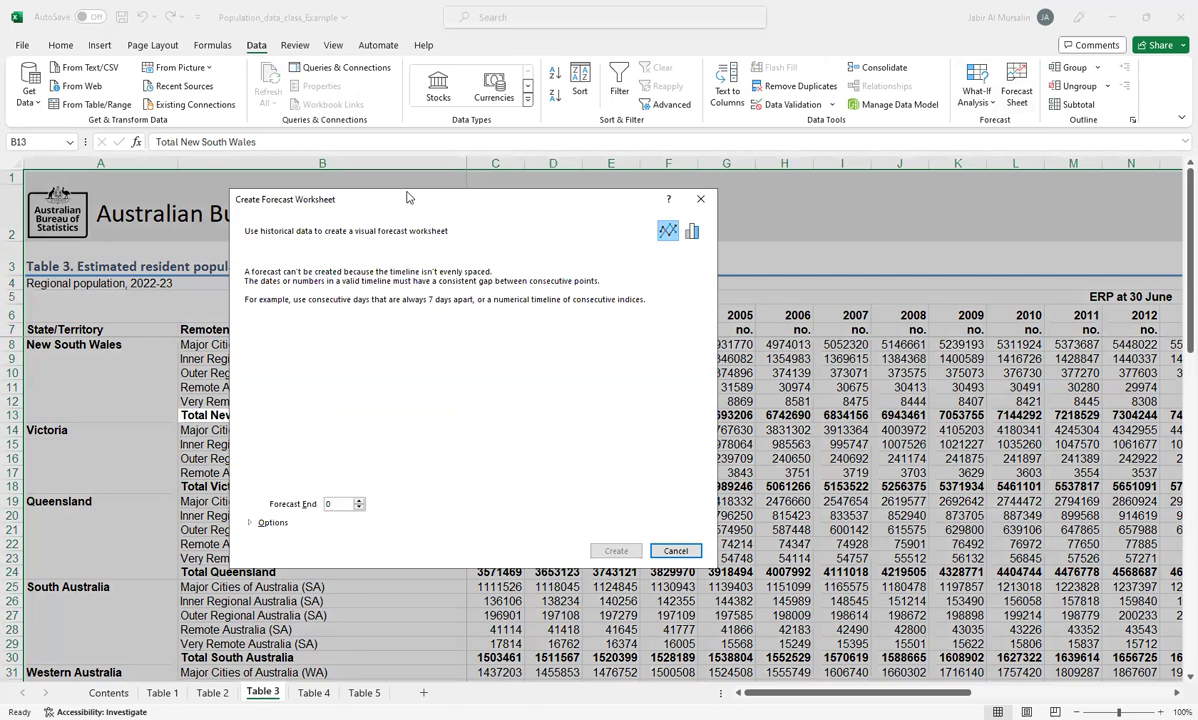
left_click_drag(407, 198, 709, 194)
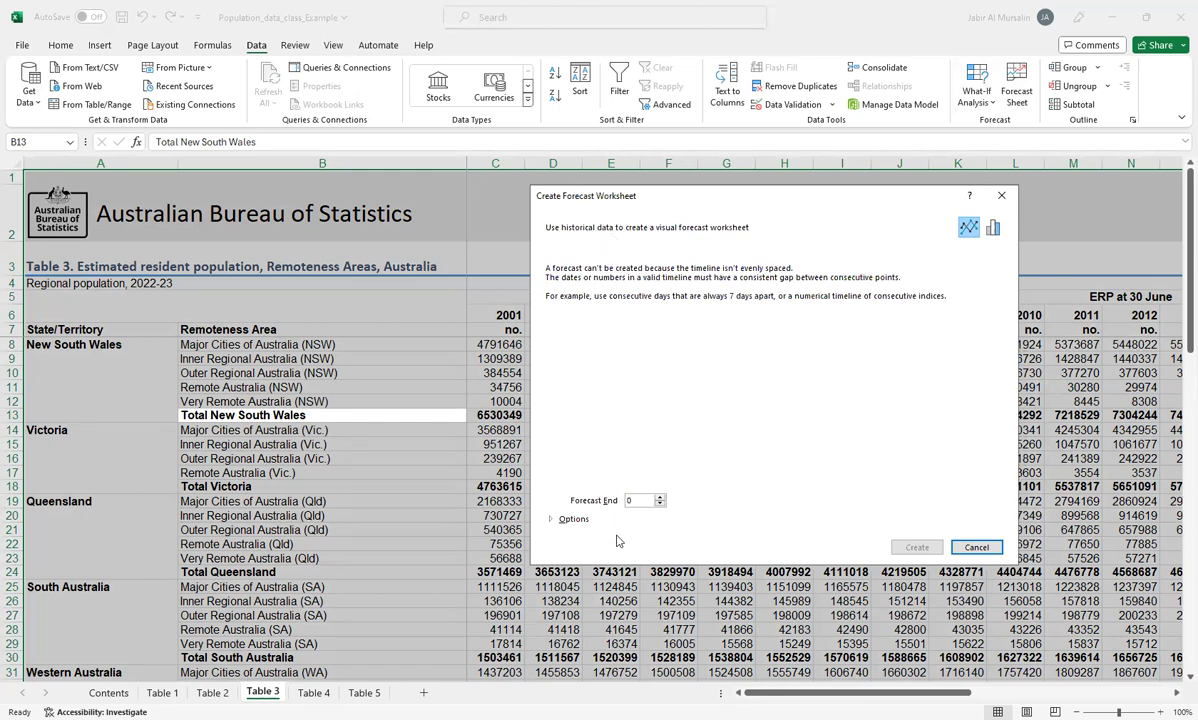
left_click(548, 521)
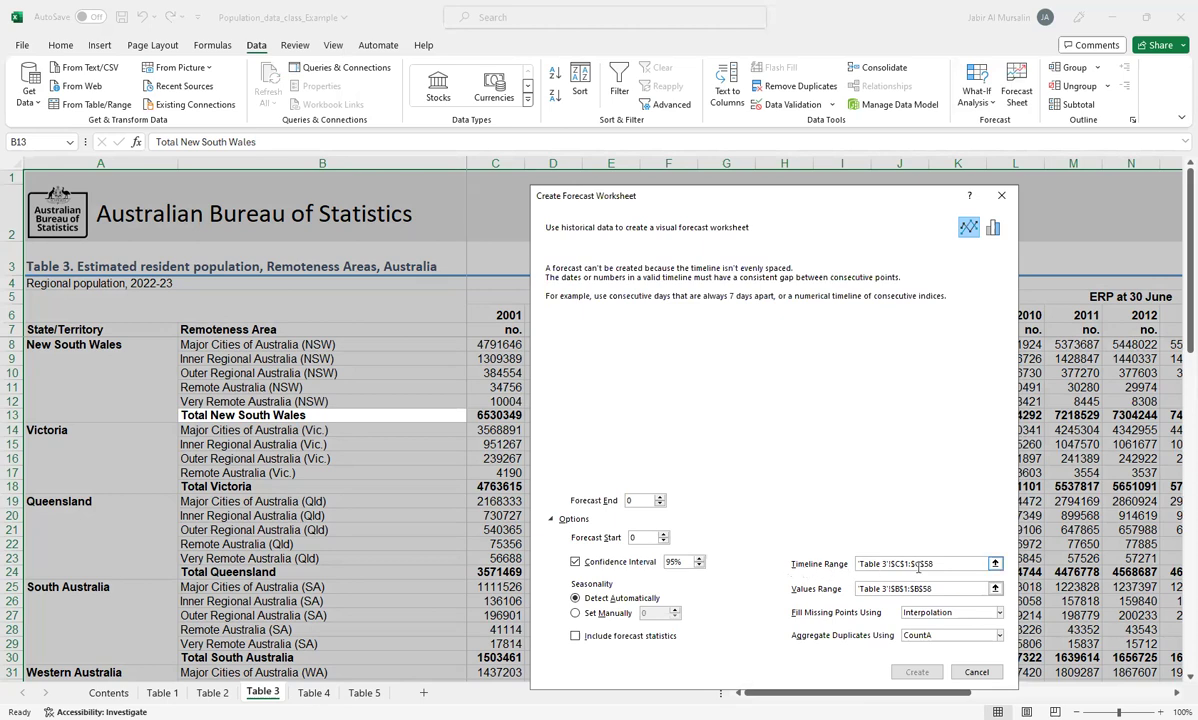
Step: Replace the forecast's timeline range with the year headings in C6:Y6 of Table 3
left_click_drag(941, 562, 831, 567)
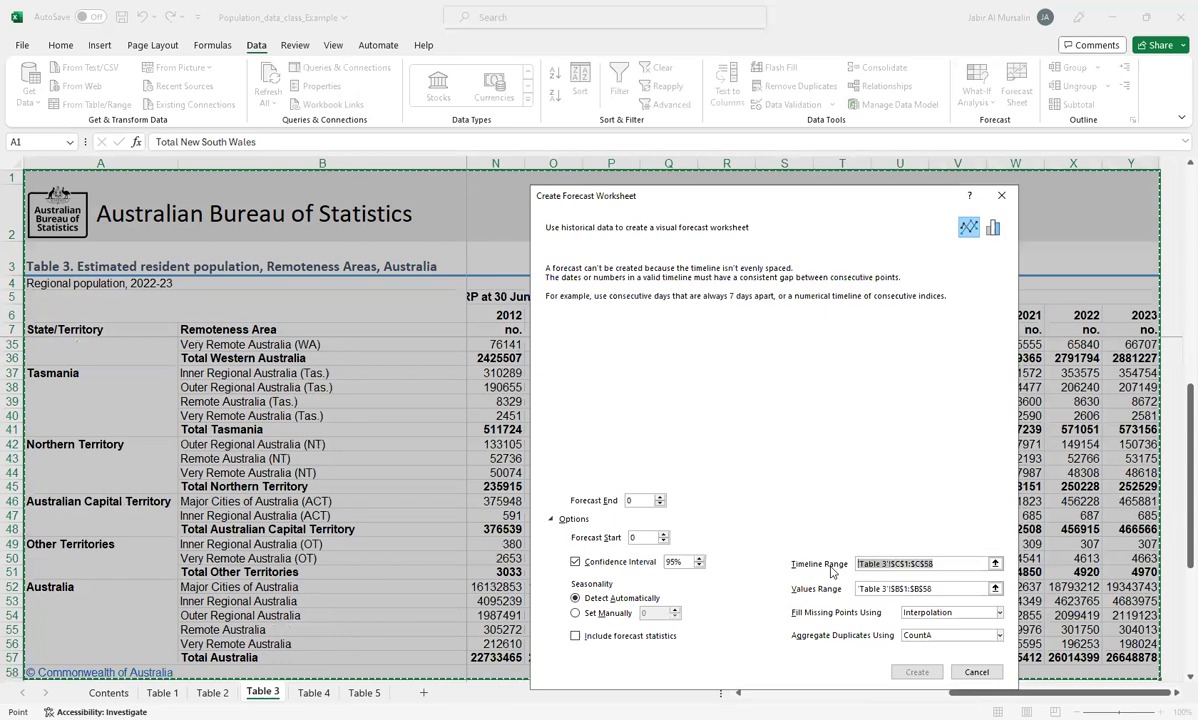
key("BackSpace")
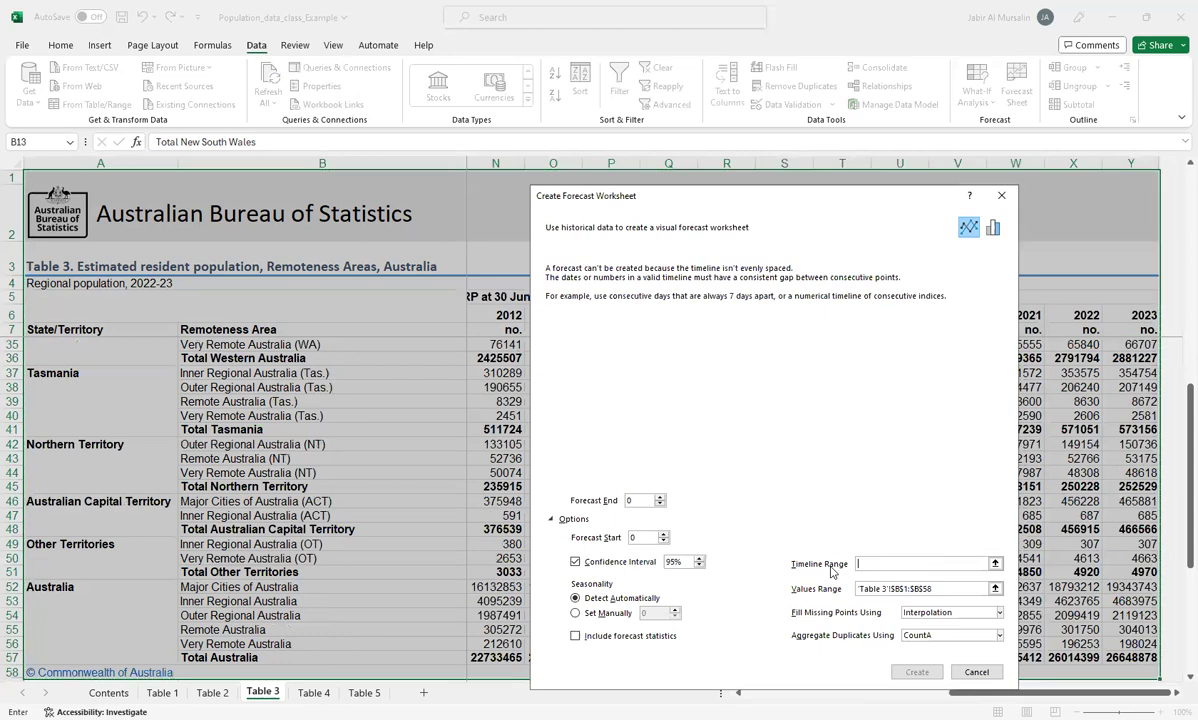
left_click(995, 564)
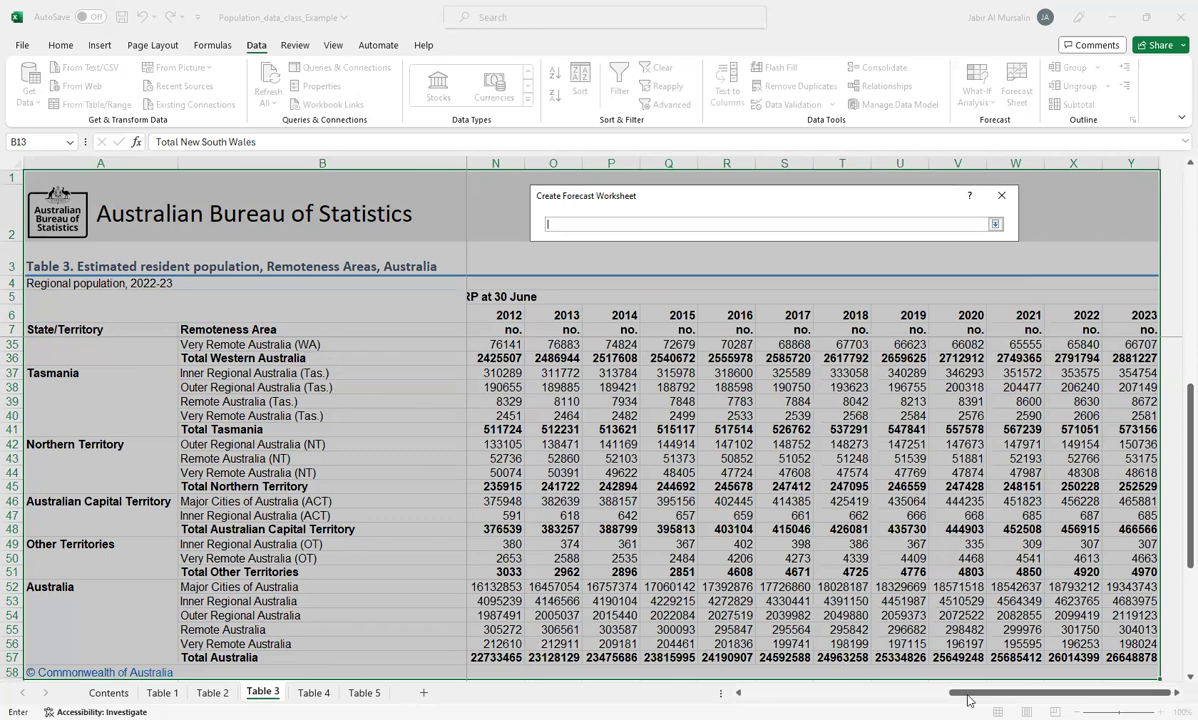
left_click(738, 693)
left_click(738, 693)
left_click(738, 693)
left_click(738, 693)
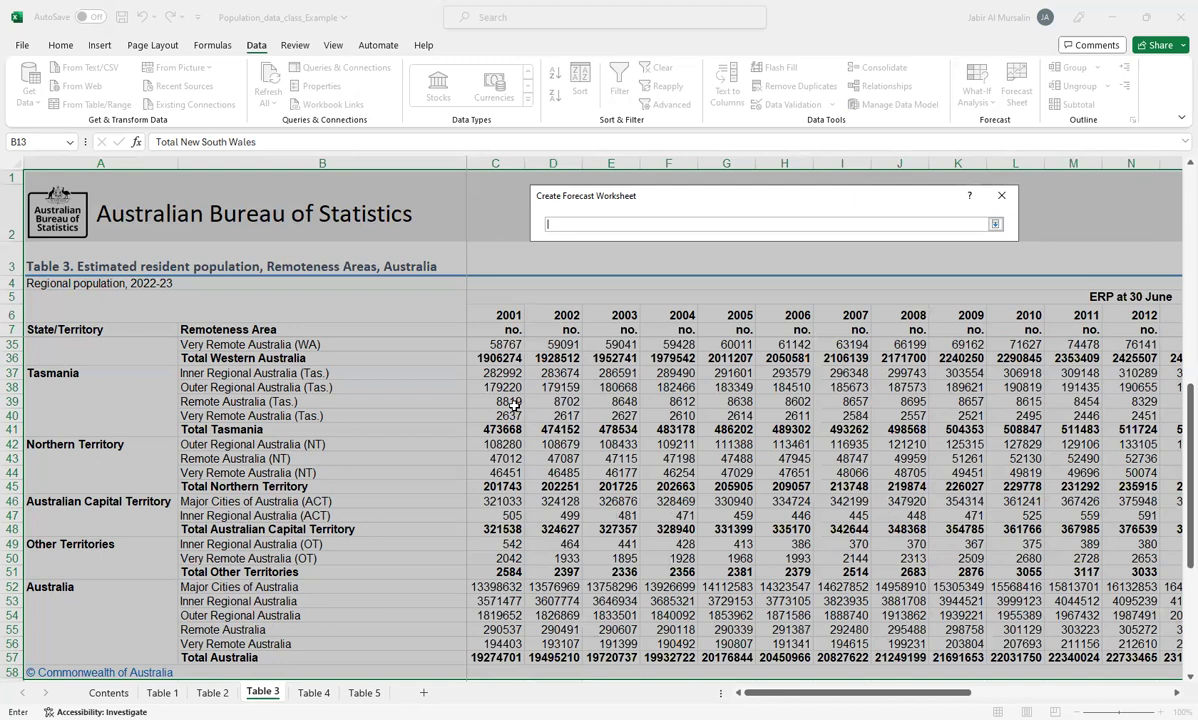
scroll(512, 404, "up", 9)
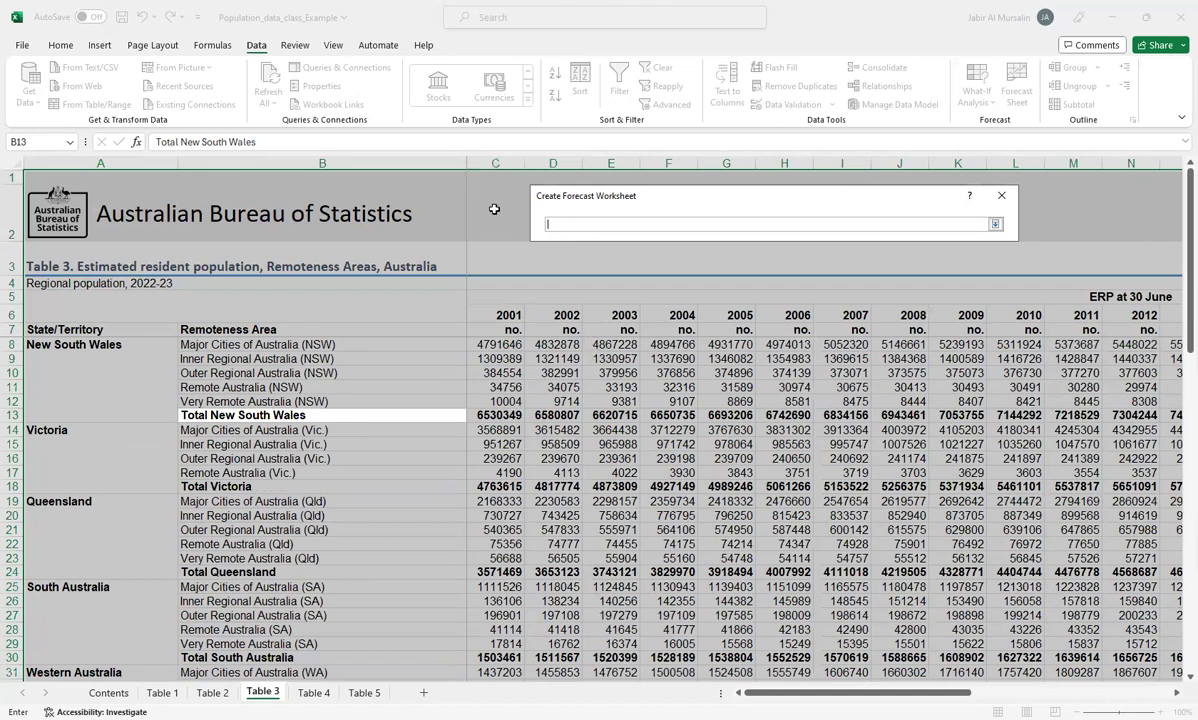
left_click(512, 315)
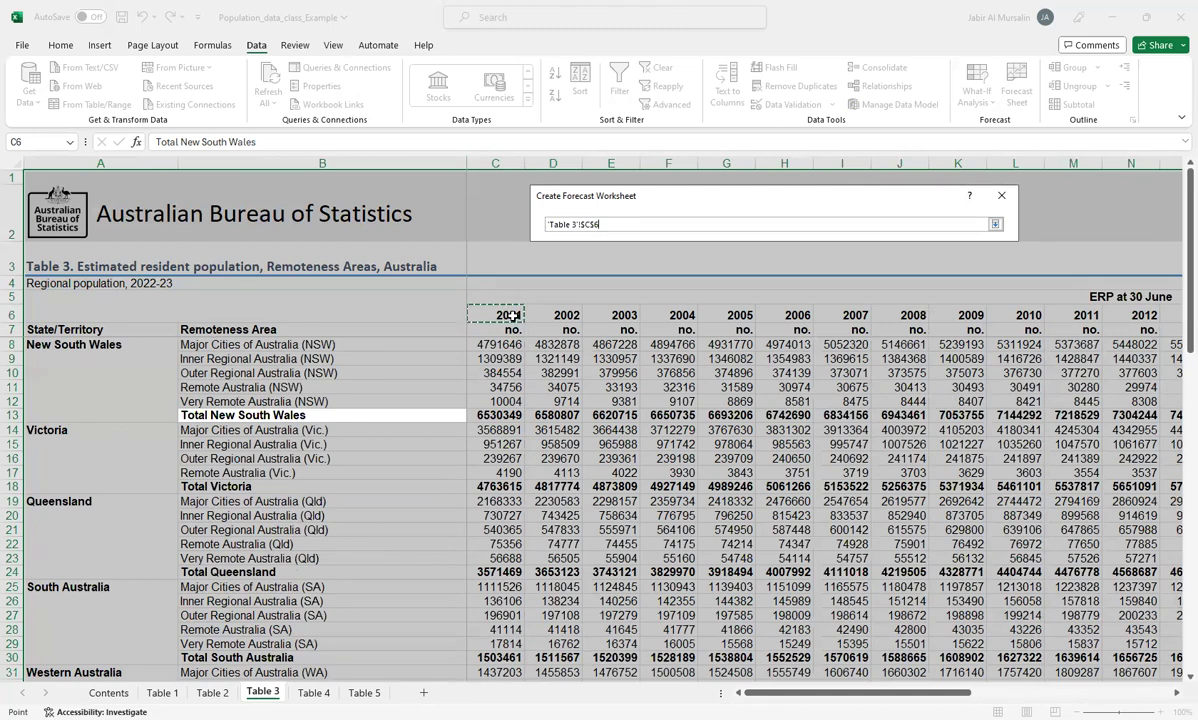
key("shift+Right")
key("shift+Right")
key("shift+Right")
key("shift+Right")
key("shift+Right")
key("shift+Right")
key("shift+Right")
key("shift+Right")
key("shift+Right")
key("shift+Right")
key("shift+Right")
key("shift+Right")
key("shift+Right")
key("shift+Right")
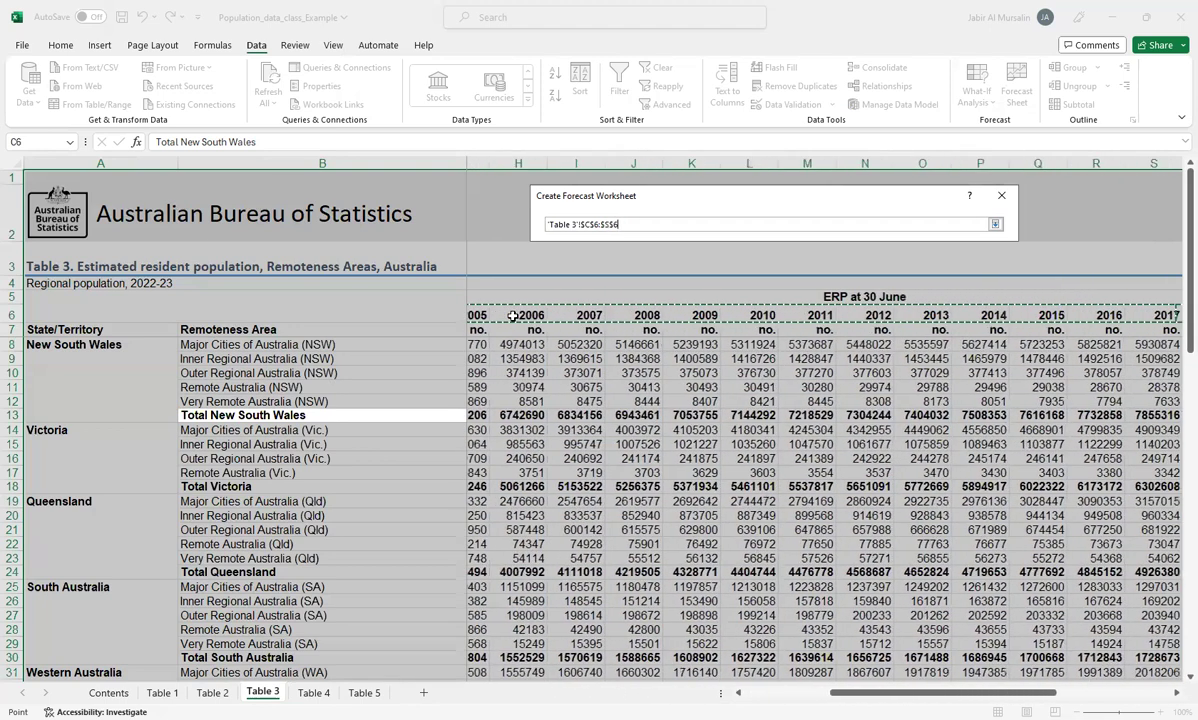
key("shift+Right")
key("shift+Right")
key("shift+Right")
key("shift+Right")
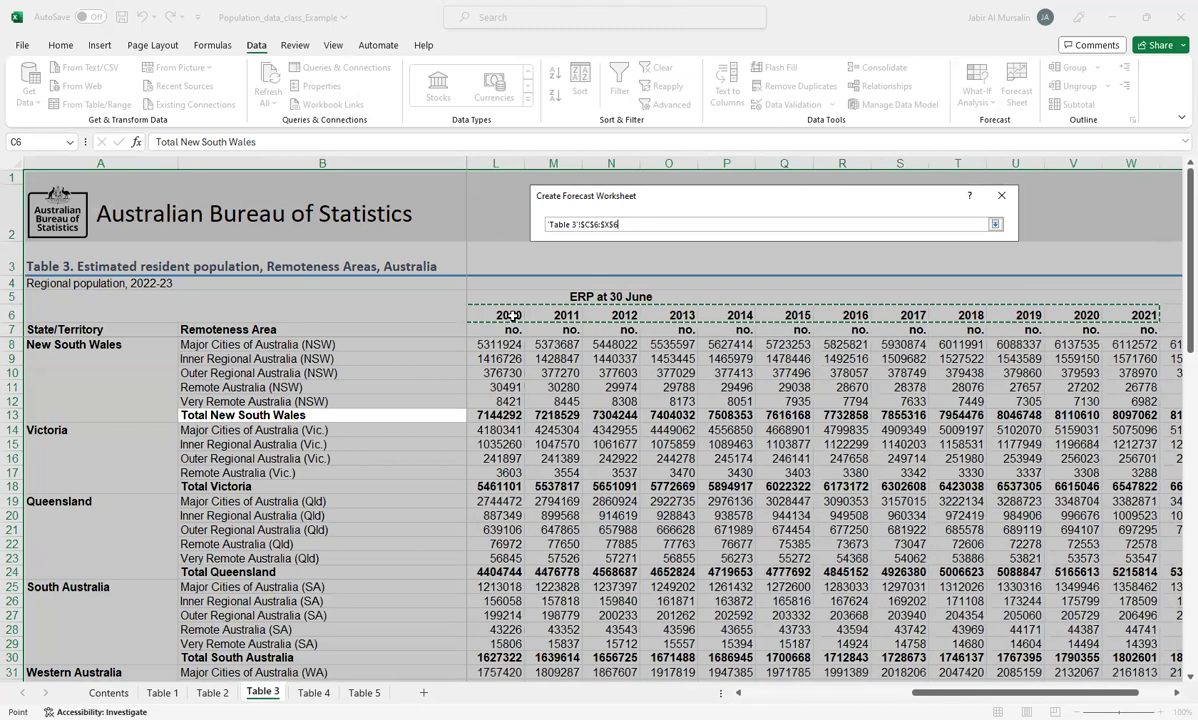
key("shift+Right")
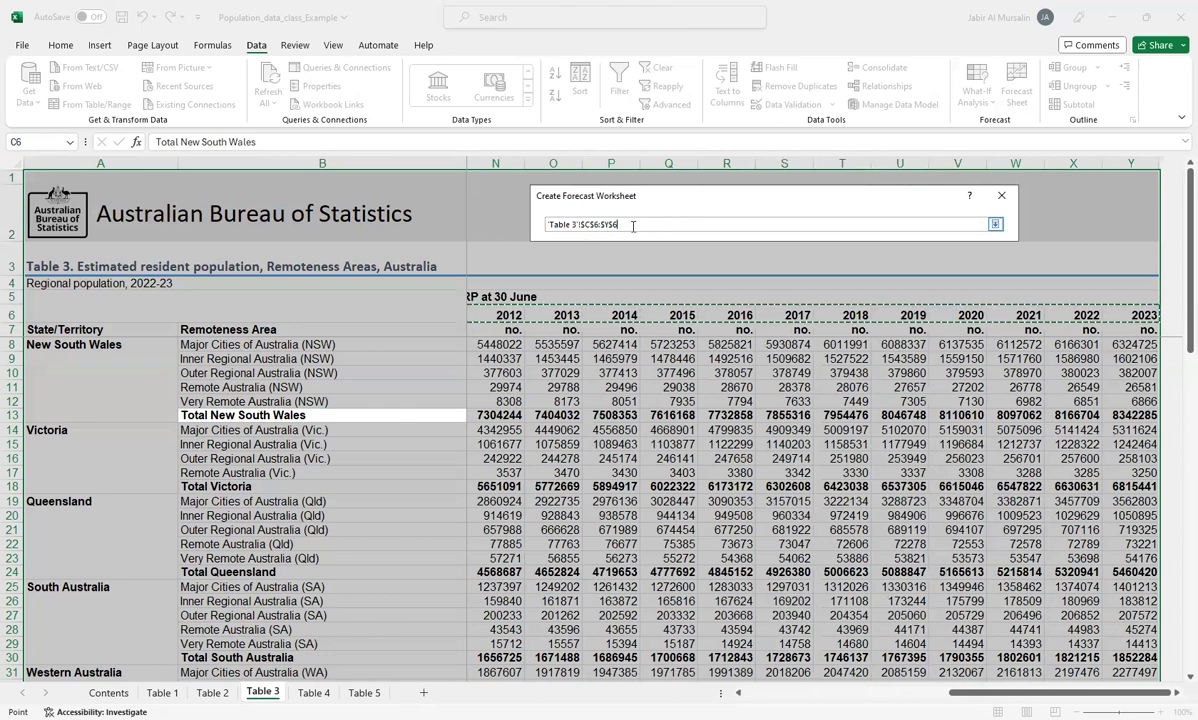
left_click(995, 226)
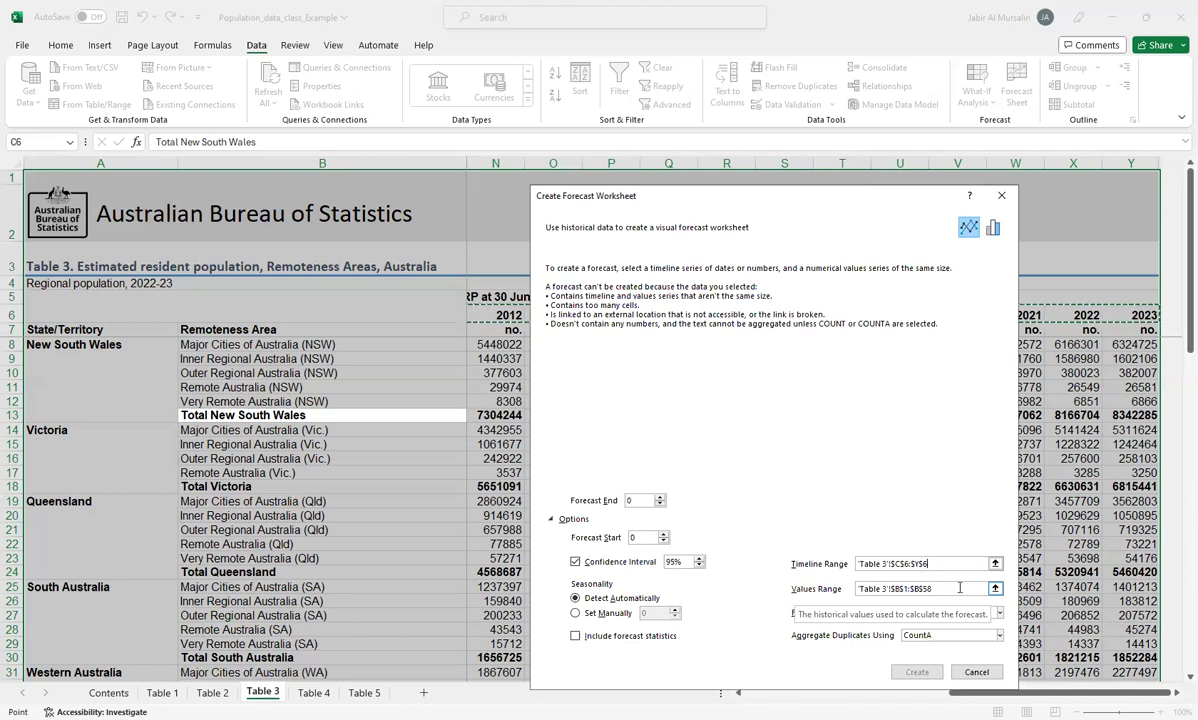
Step: Replace the forecast's values range with the Total New South Wales figures in C13:Y13 of Table 3
left_click_drag(960, 588, 837, 592)
key("BackSpace")
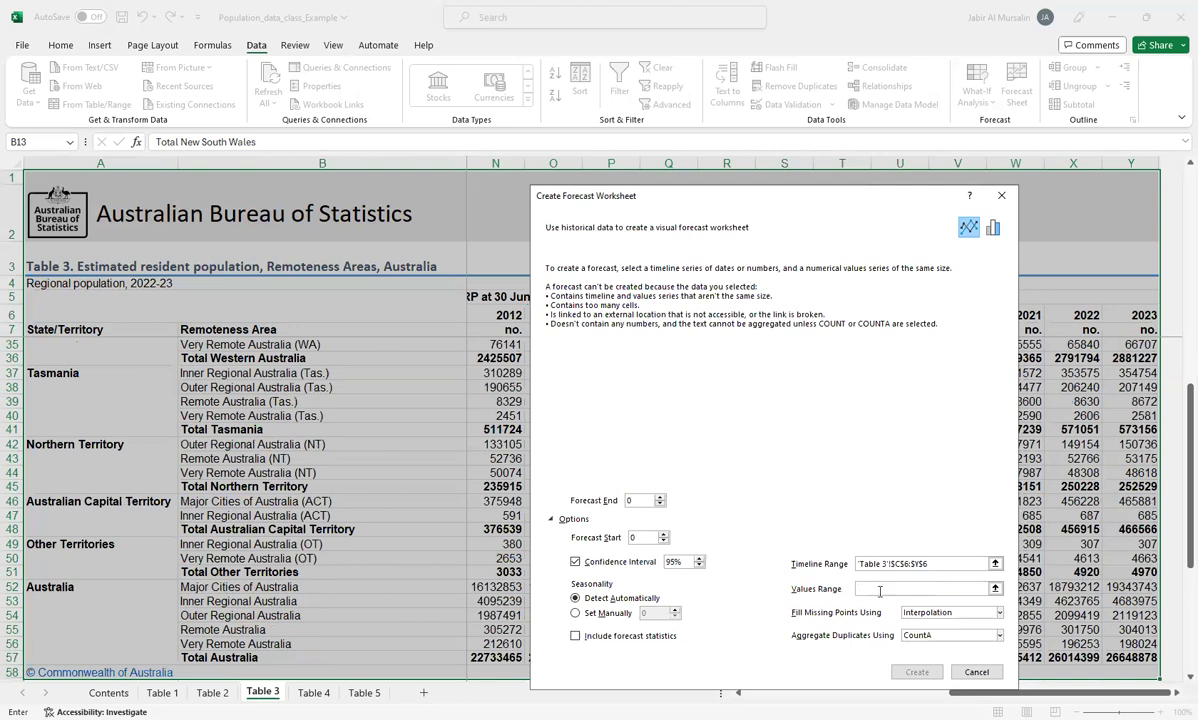
left_click(995, 589)
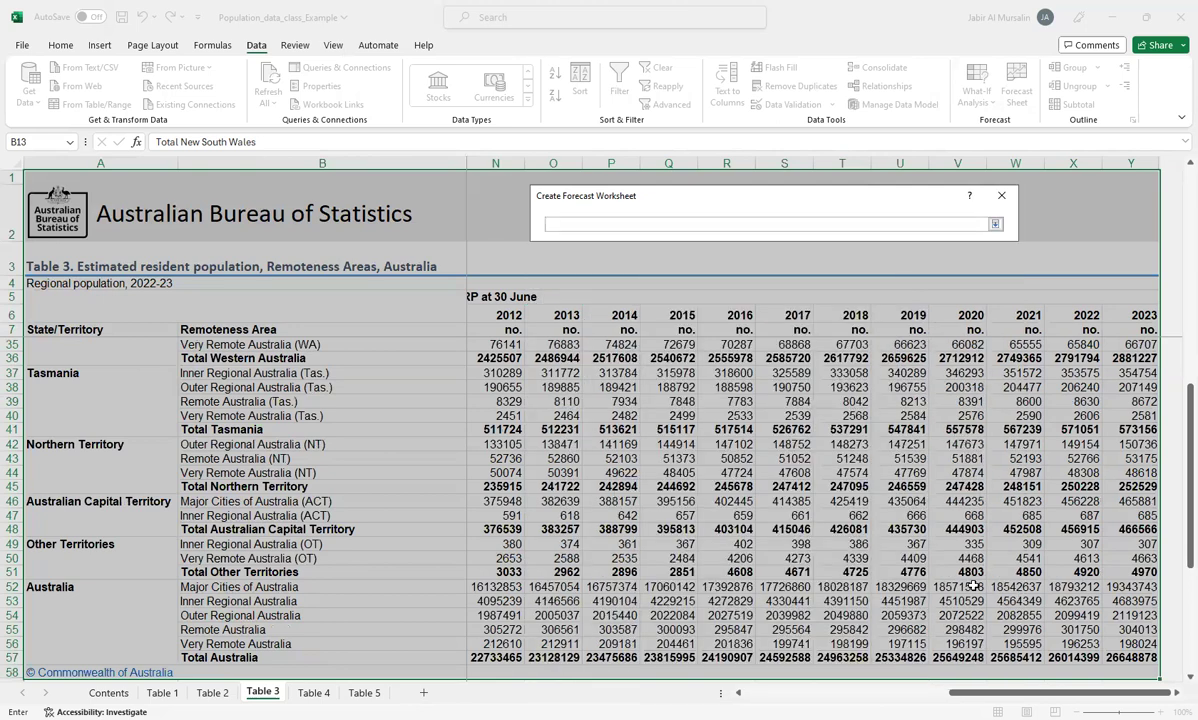
left_click(738, 693)
left_click(738, 693)
left_click(738, 693)
scroll(738, 697, "left", 3)
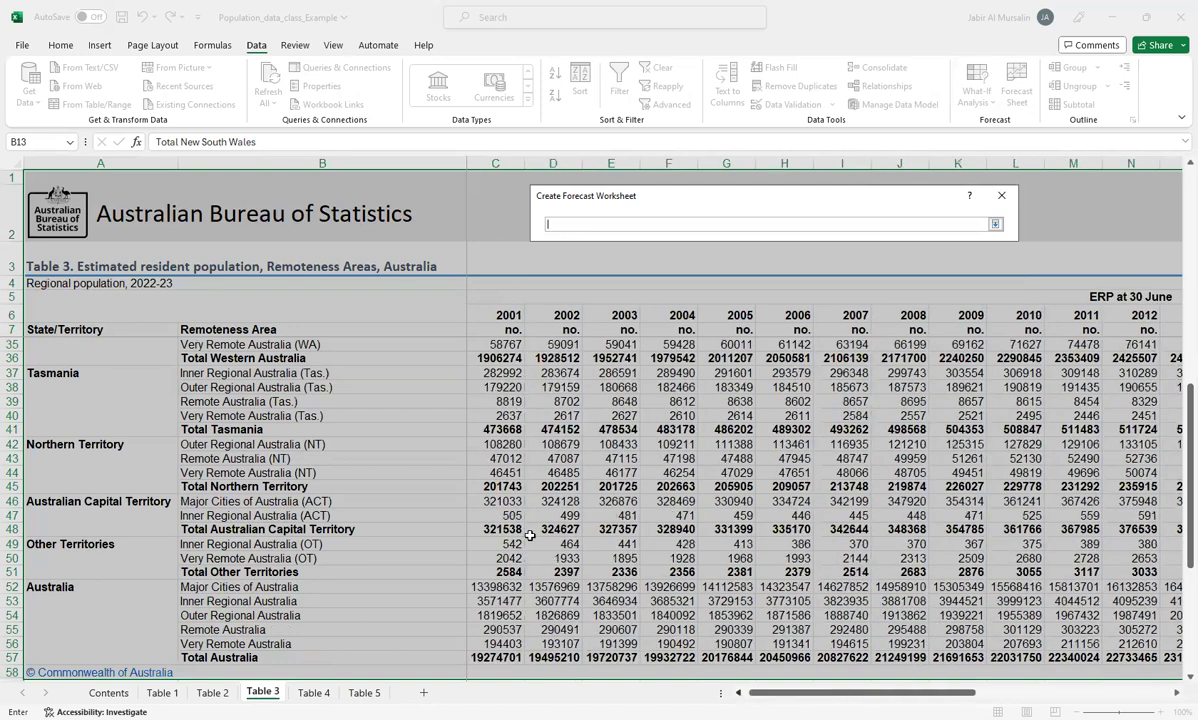
scroll(528, 508, "up", 5)
scroll(500, 475, "up", 4)
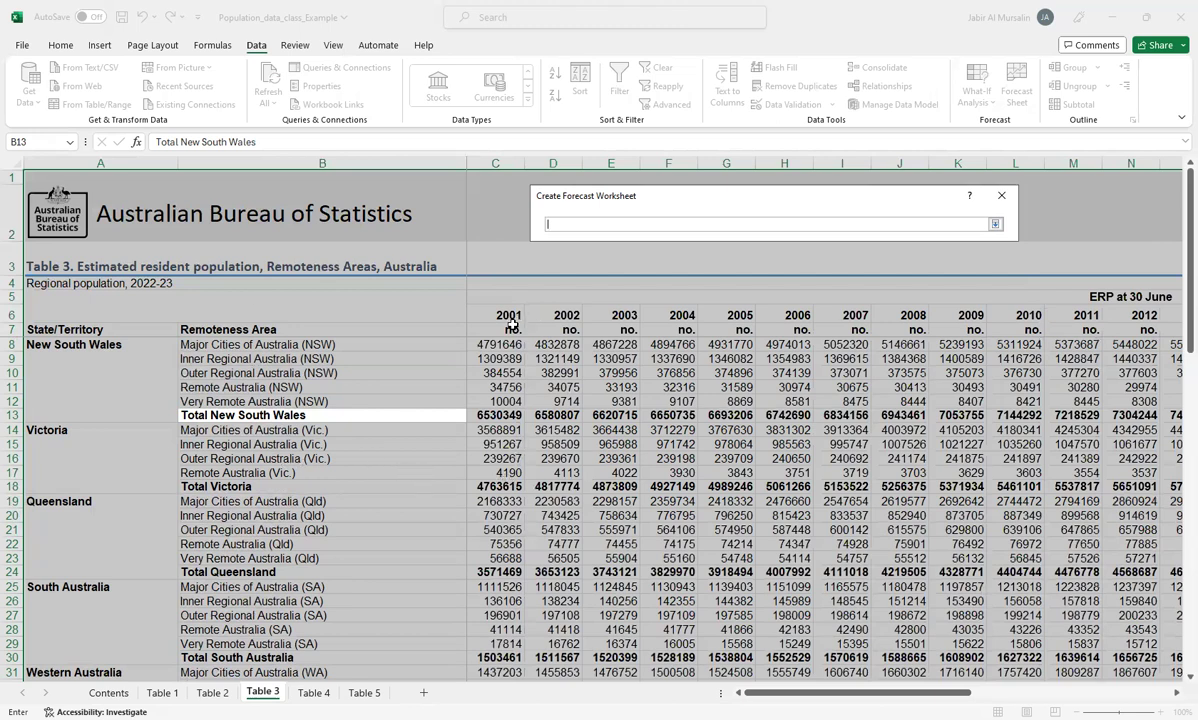
left_click(488, 414)
key("shift+Right")
key("shift+Right")
key("shift+Right")
key("shift+Right")
key("shift+Right")
key("shift+Right")
key("shift+Right")
key("shift+Right")
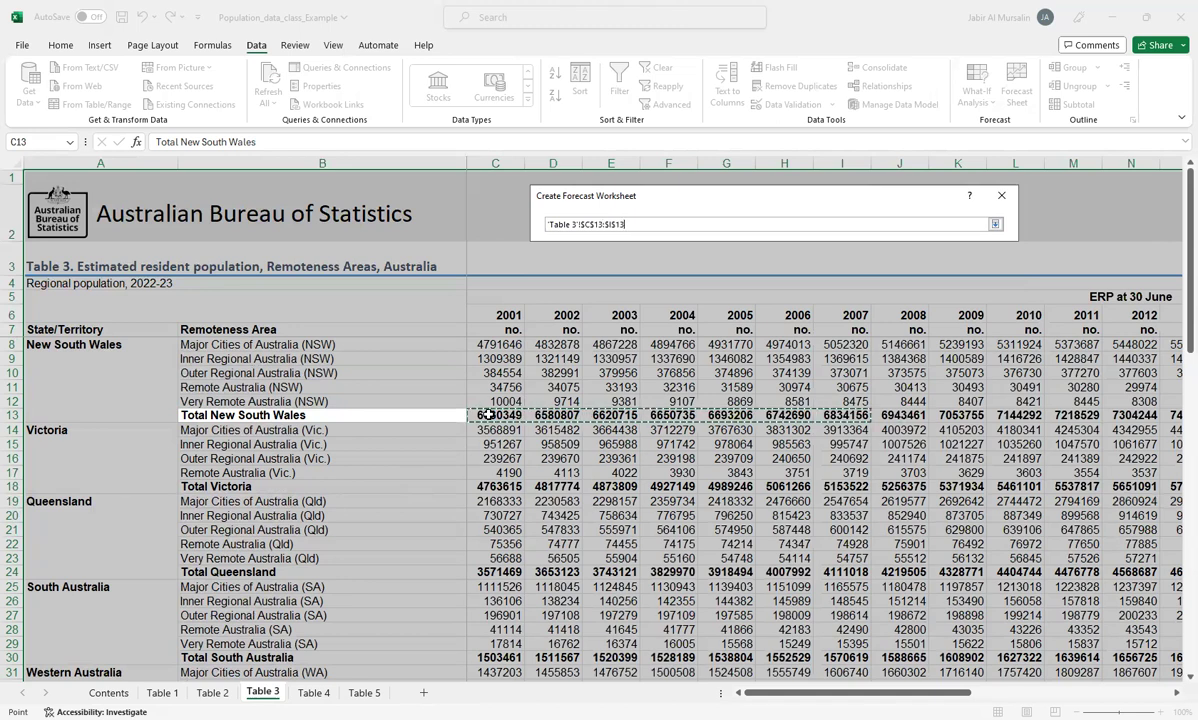
key("shift+Right")
key("shift+Right")
key("shift+Right")
key("shift+Right")
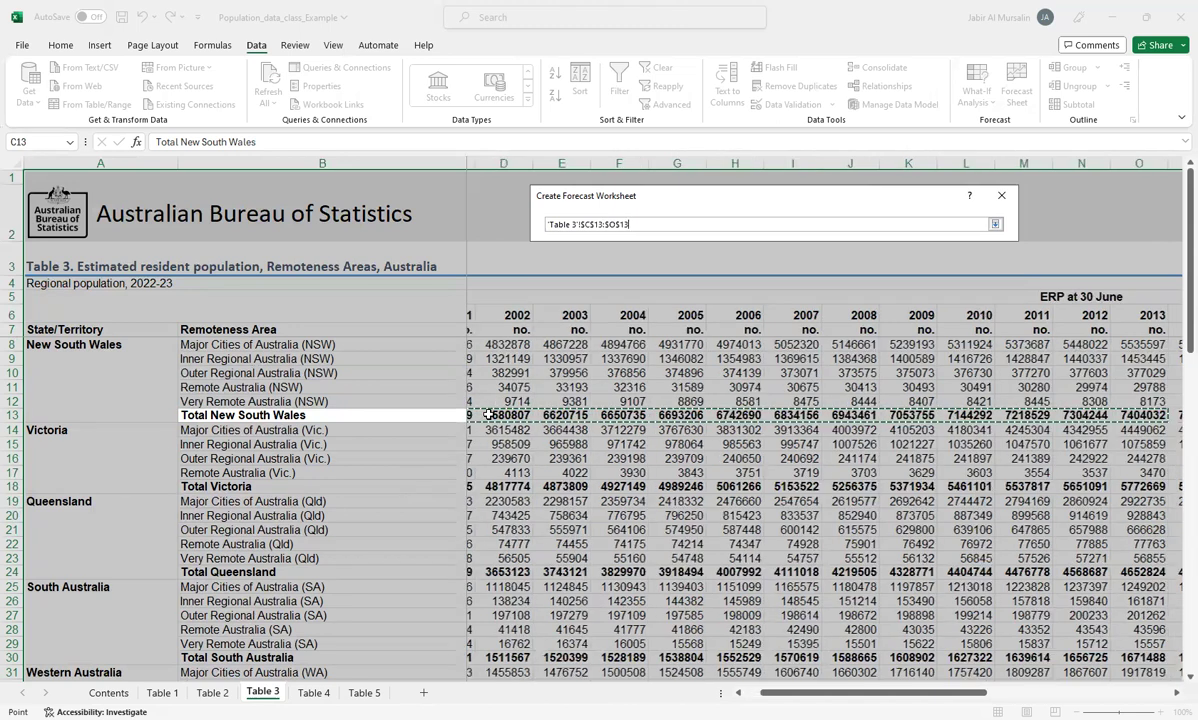
key("shift+Right")
key("shift+Right")
key("shift+Right")
key("shift+Right")
key("shift+Right")
key("shift+Right")
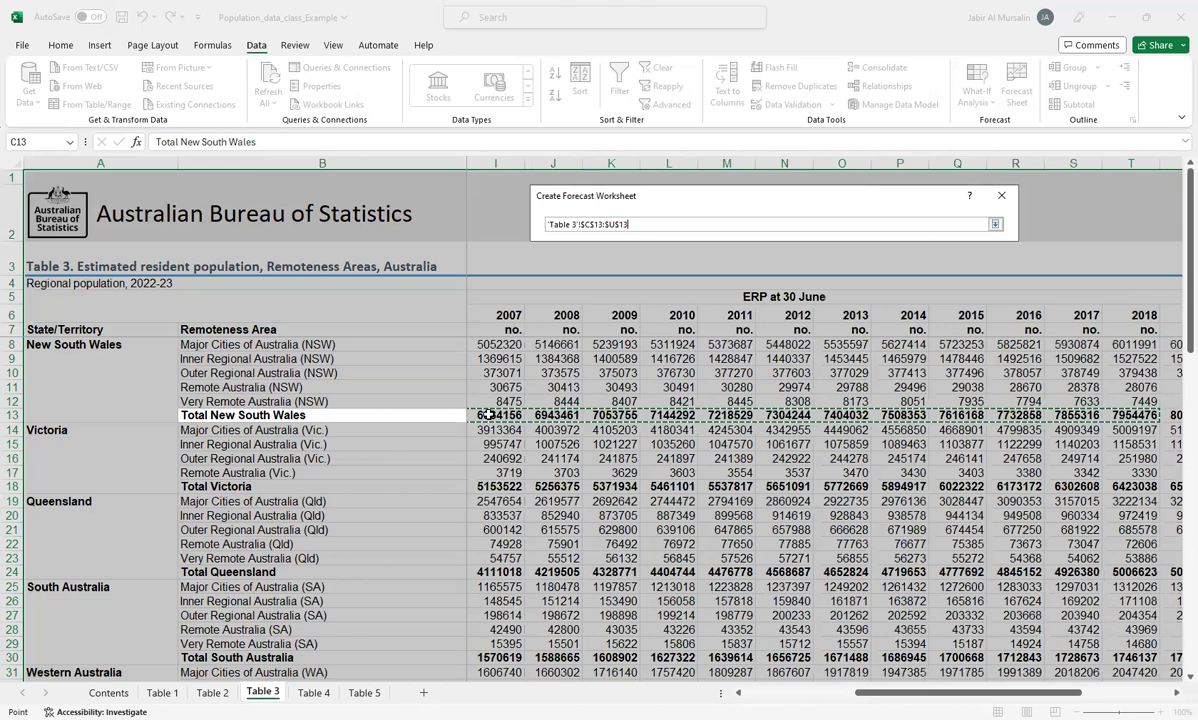
key("shift+Right")
key("shift+Right")
key("shift+Right")
key("shift+Right")
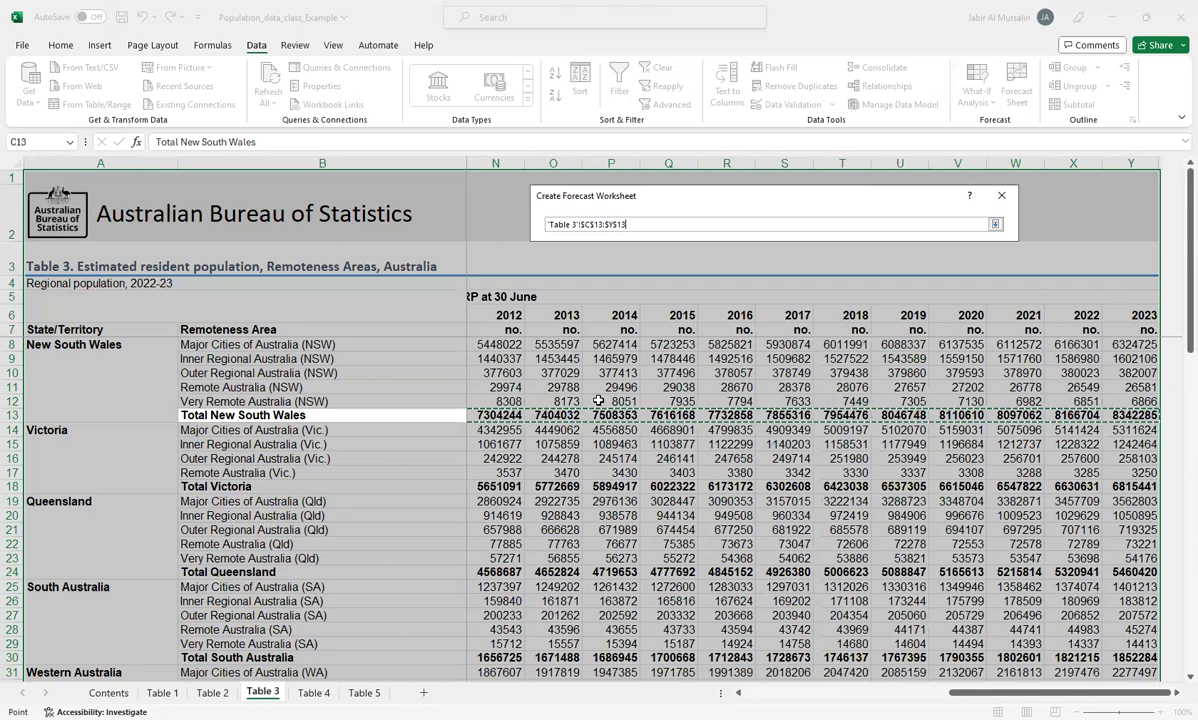
left_click(995, 227)
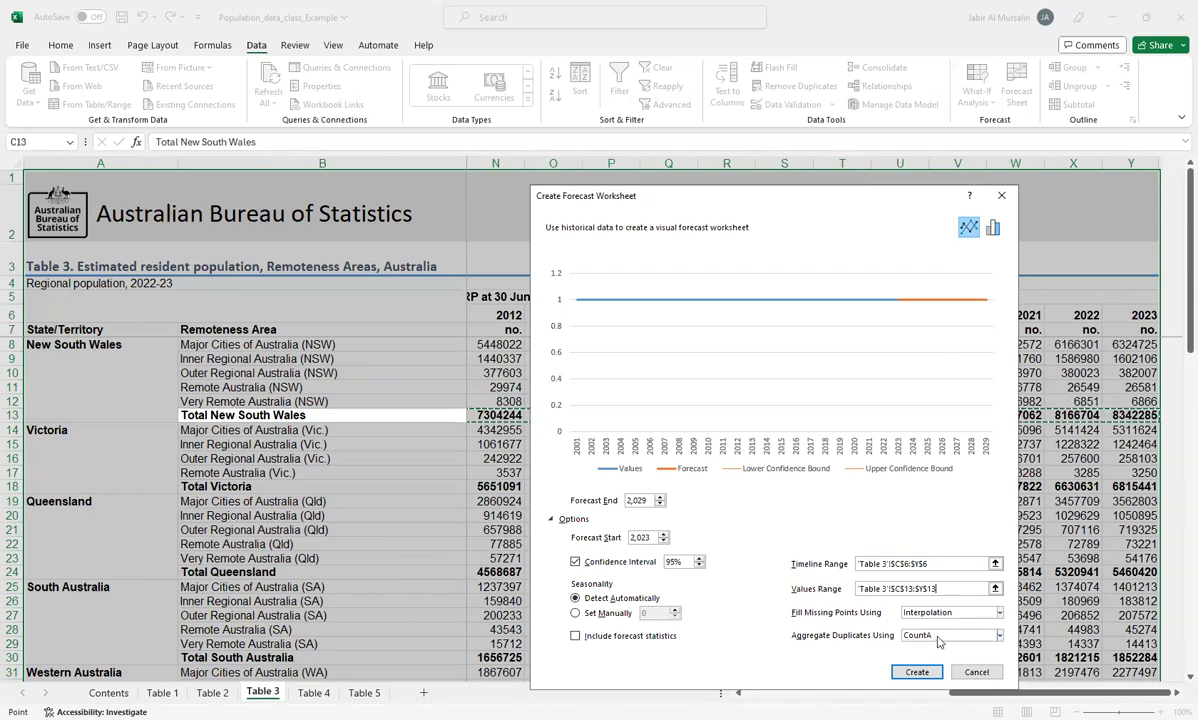
Step: Set the forecast to aggregate duplicates using Average
left_click(999, 636)
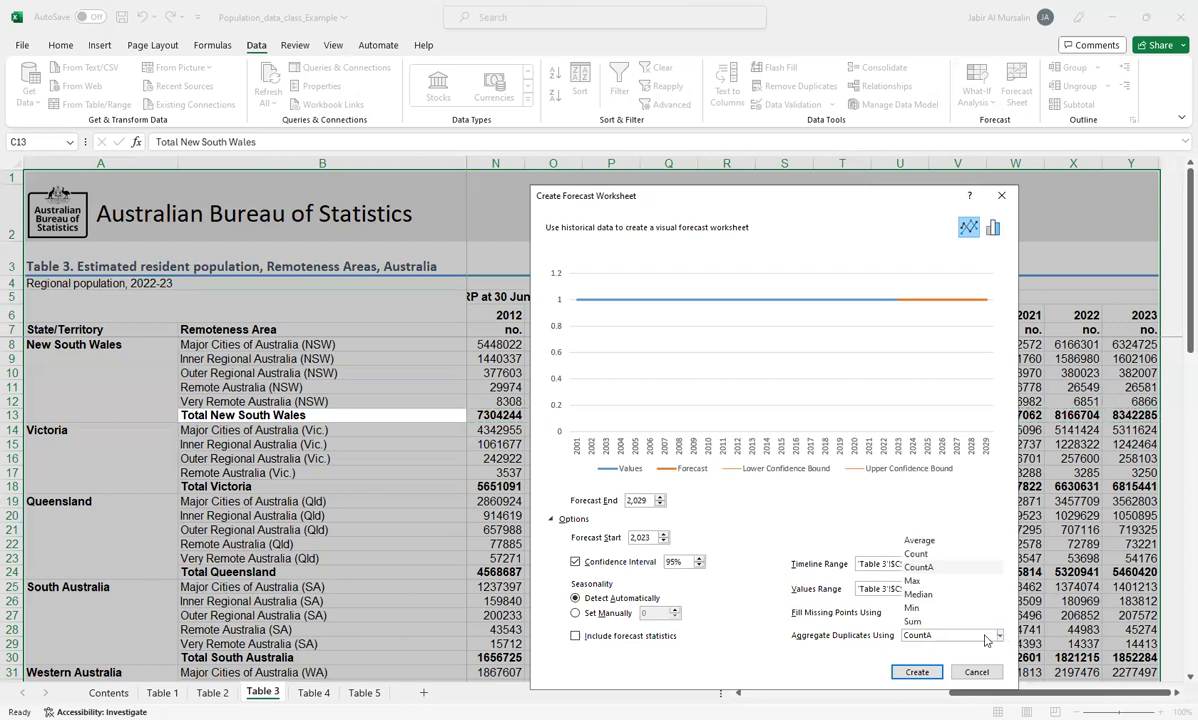
left_click(940, 543)
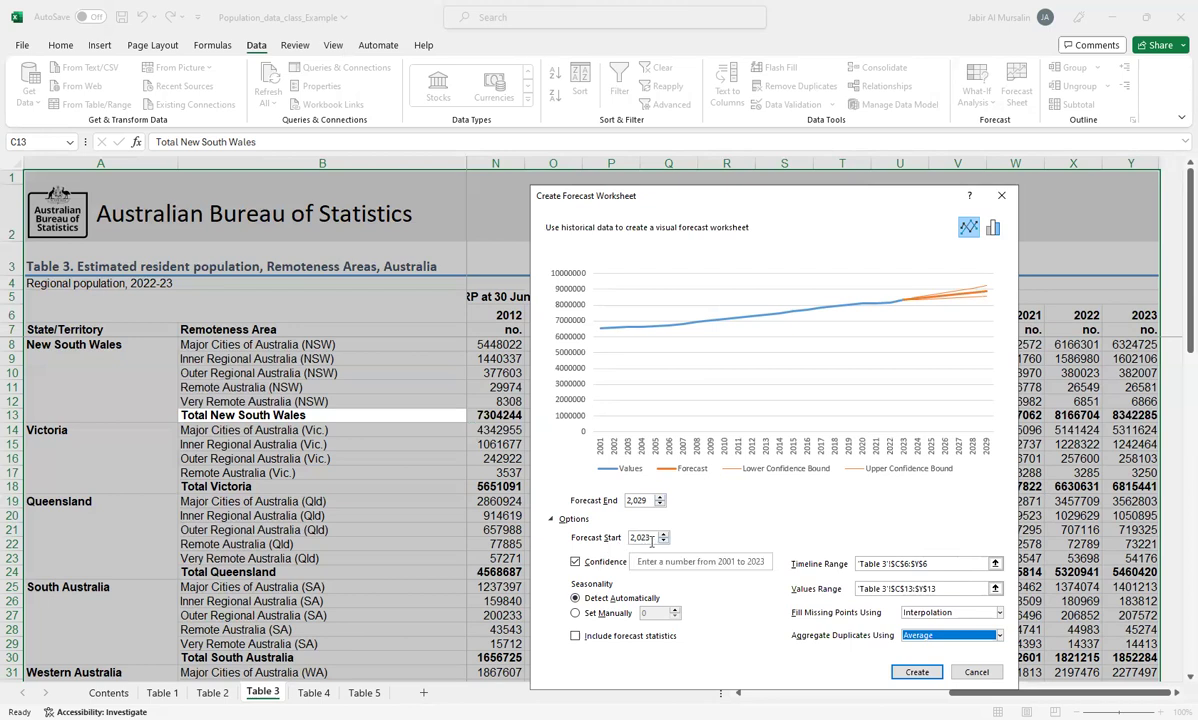
Step: Extend the forecast's end year to 2050 to preview a longer projection
double_click(660, 497)
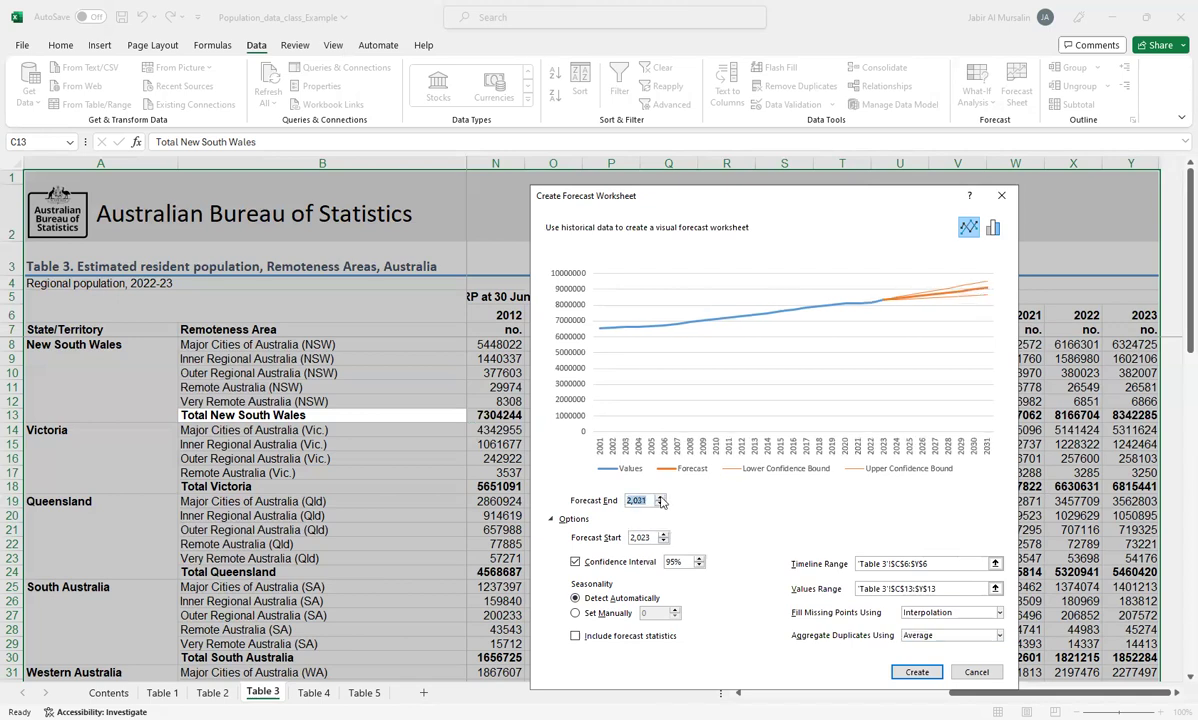
left_click(660, 497)
left_click(660, 497)
left_click(660, 497)
left_click(660, 497)
left_click(660, 497)
left_click(660, 497)
left_click(660, 497)
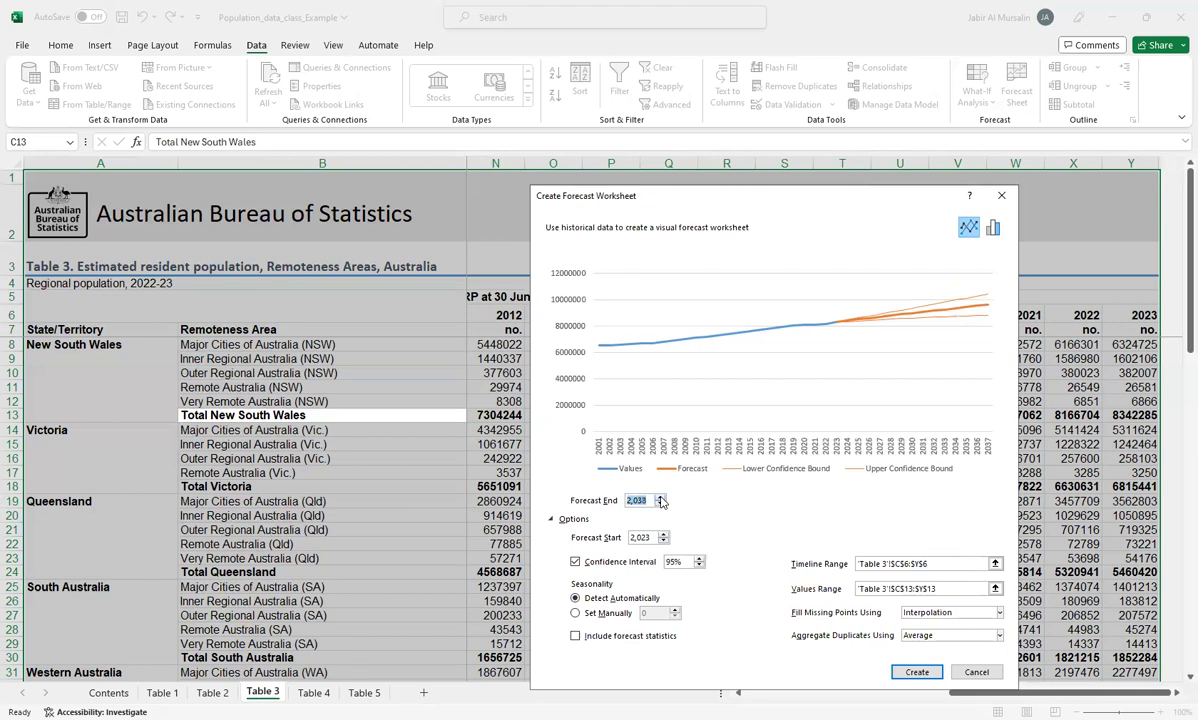
double_click(660, 497)
double_click(660, 497)
double_click(660, 497)
double_click(660, 497)
double_click(660, 497)
left_click(660, 497)
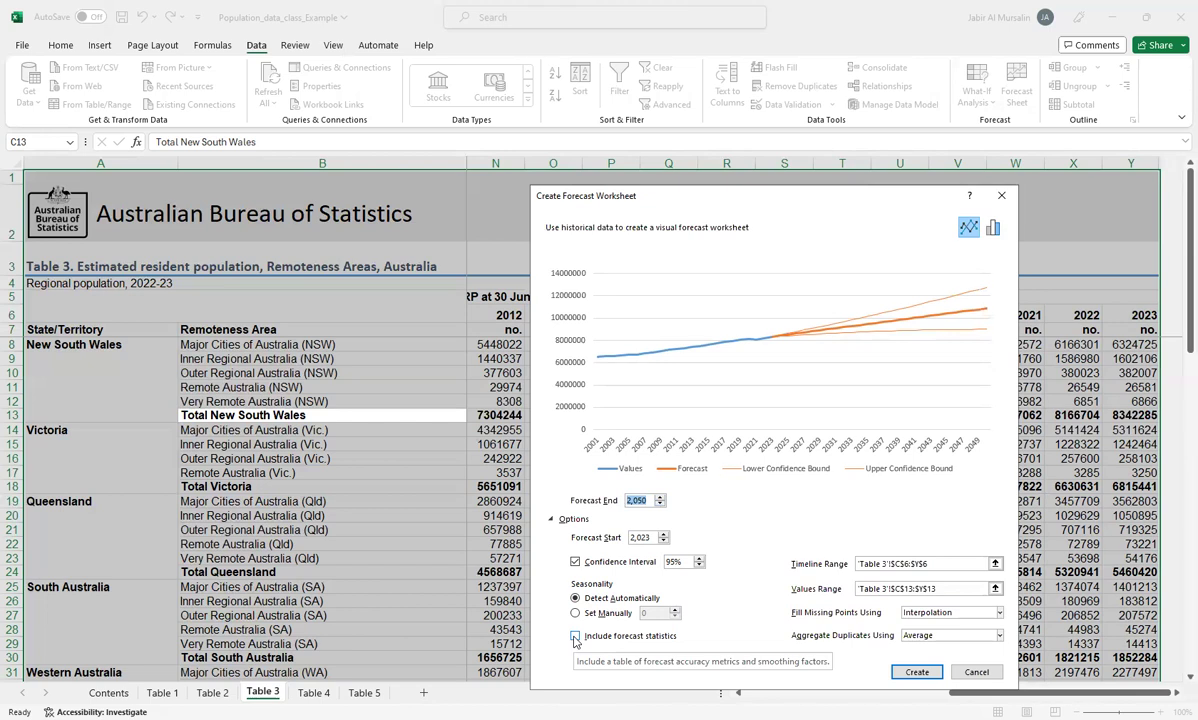
Step: Set the forecast's end year to 2030 and create the forecast worksheet
left_click(651, 499)
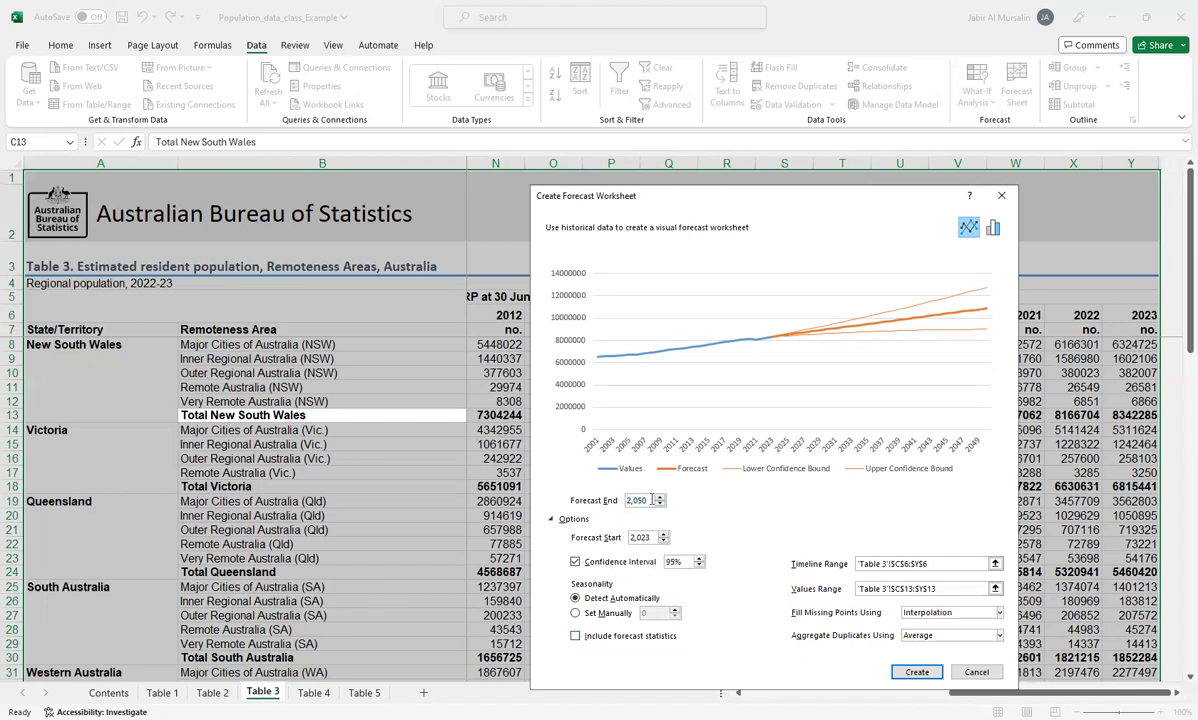
key("BackSpace")
key("BackSpace")
type("30")
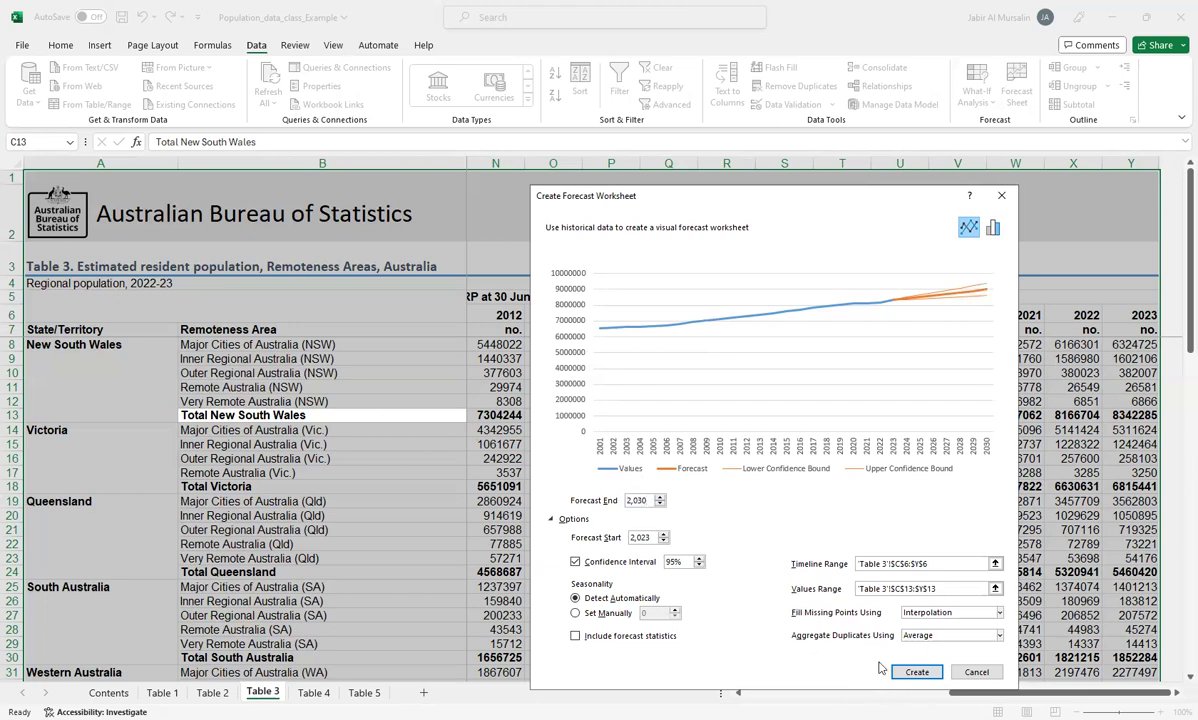
left_click(911, 672)
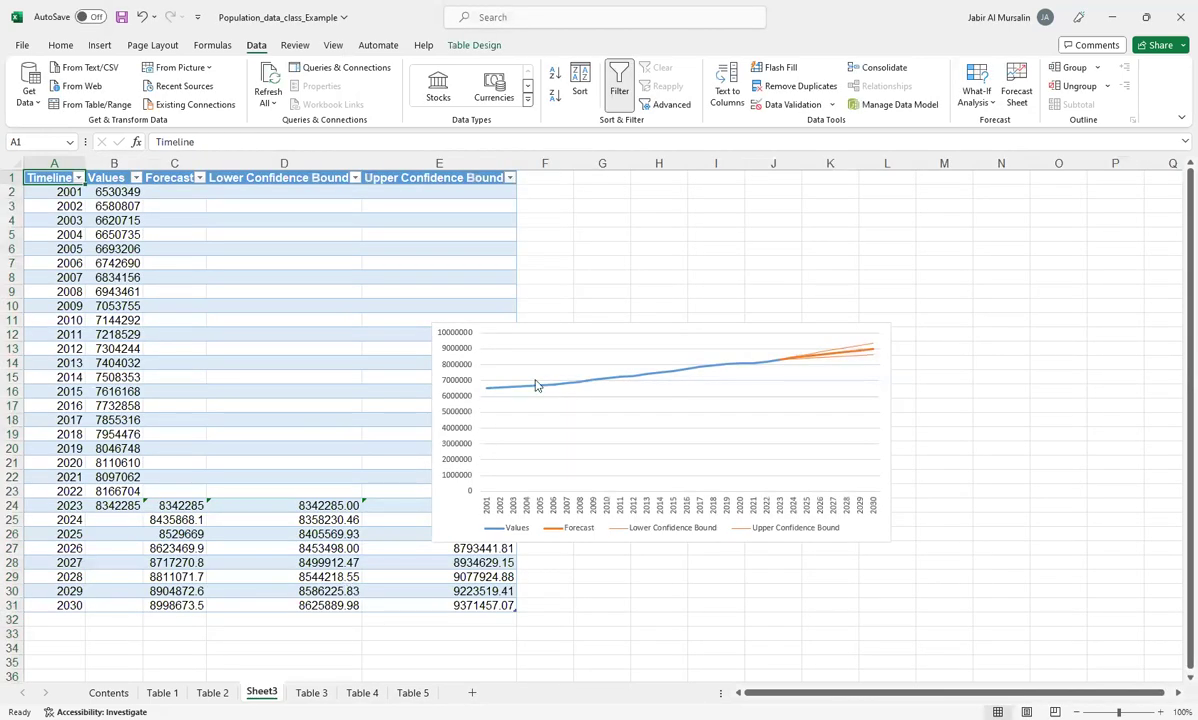
Step: Enlarge the forecast chart and place it beside the data table, spanning about columns F to P and rows 3 to 31
left_click_drag(576, 328, 671, 201)
left_click_drag(985, 412, 1159, 462)
scroll(658, 530, "up", 4)
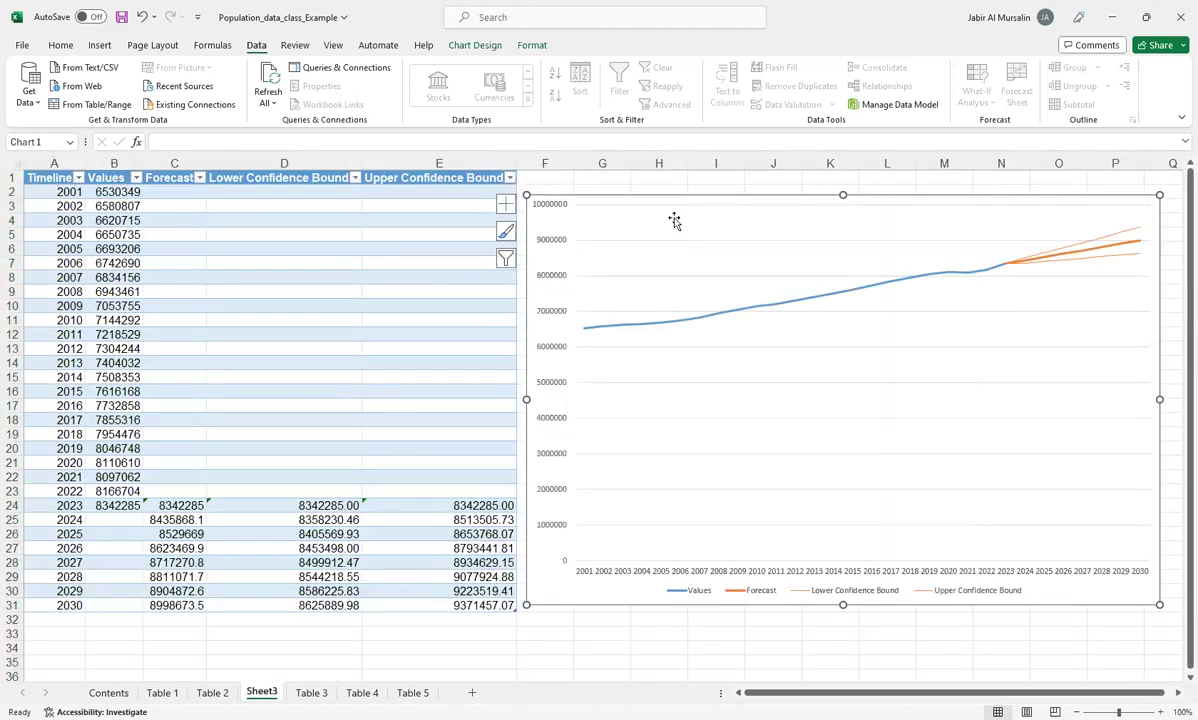
left_click_drag(681, 399, 668, 372)
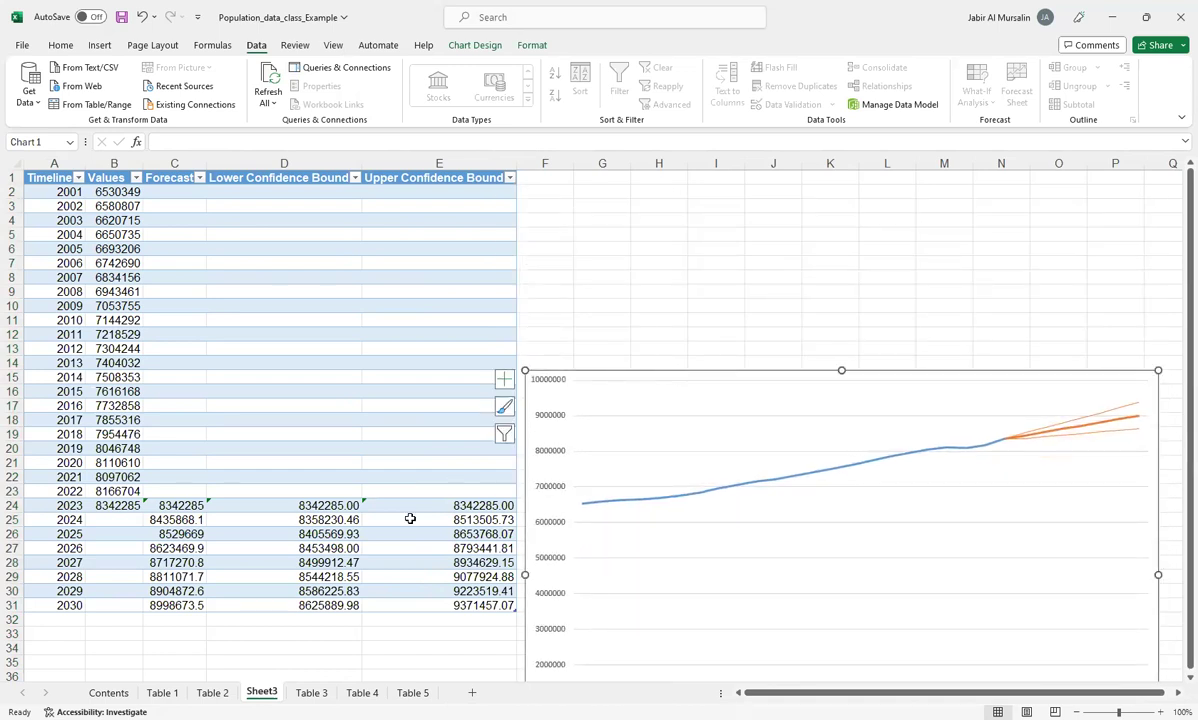
left_click_drag(794, 374, 800, 182)
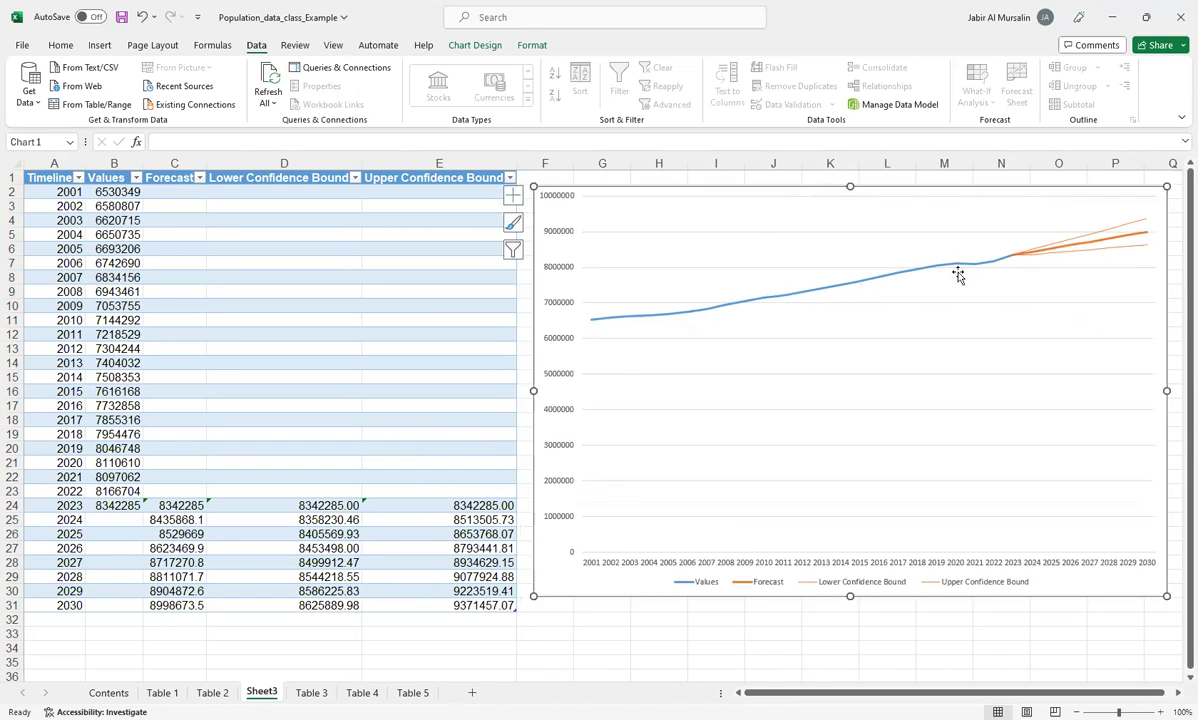
mouse_move(1012, 259)
mouse_move(1148, 236)
mouse_move(942, 186)
left_mouse_down()
mouse_move(929, 242)
mouse_move(930, 193)
left_mouse_up()
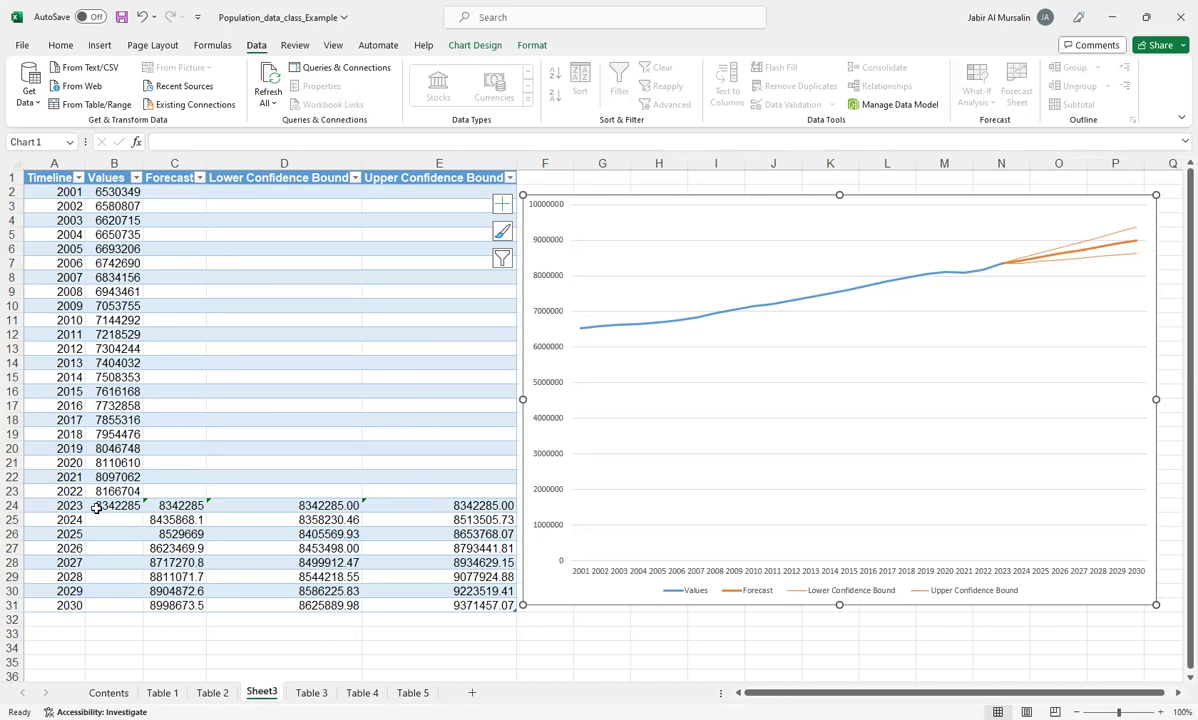
Step: Examine the 2023 population value and the 2024 to 2030 rows of the Values and Forecast columns, selecting B25:C31
left_click(101, 509)
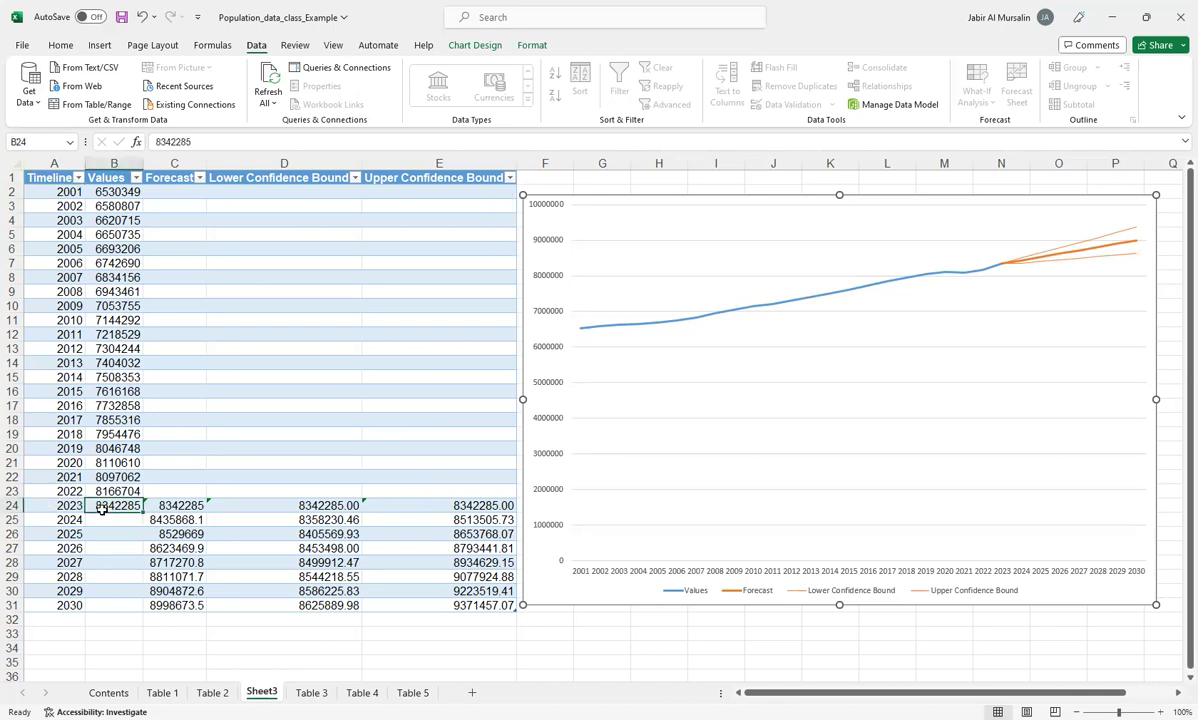
left_click_drag(88, 521, 183, 606)
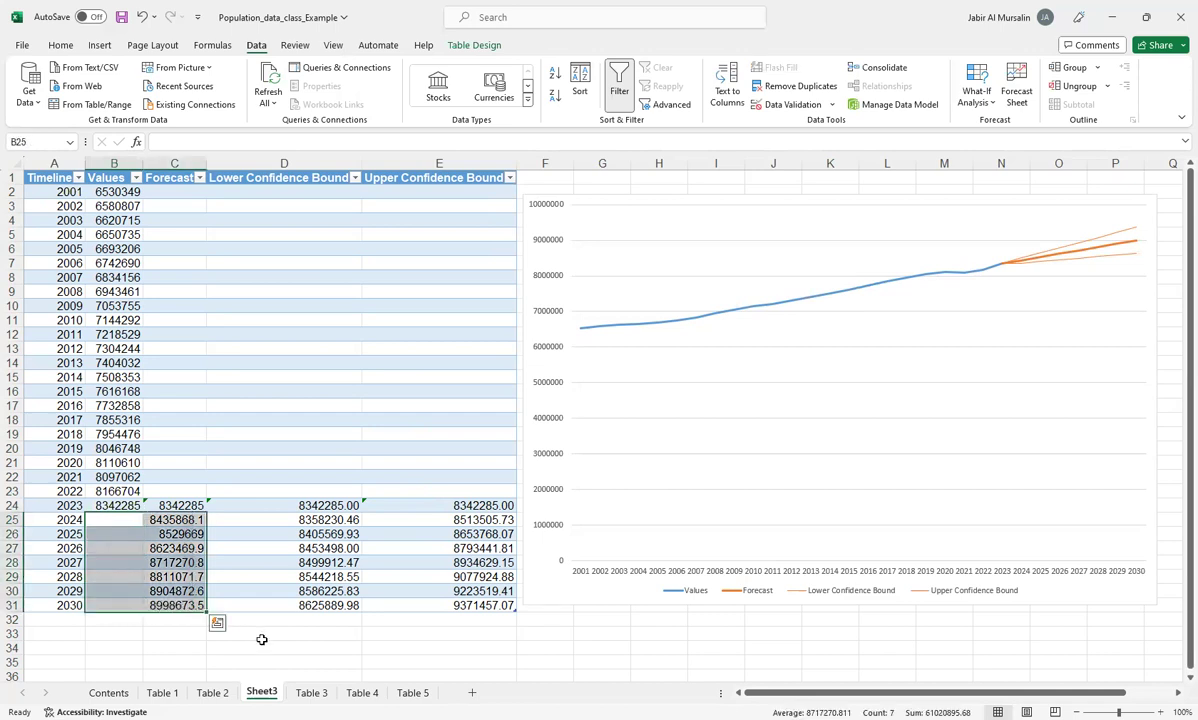